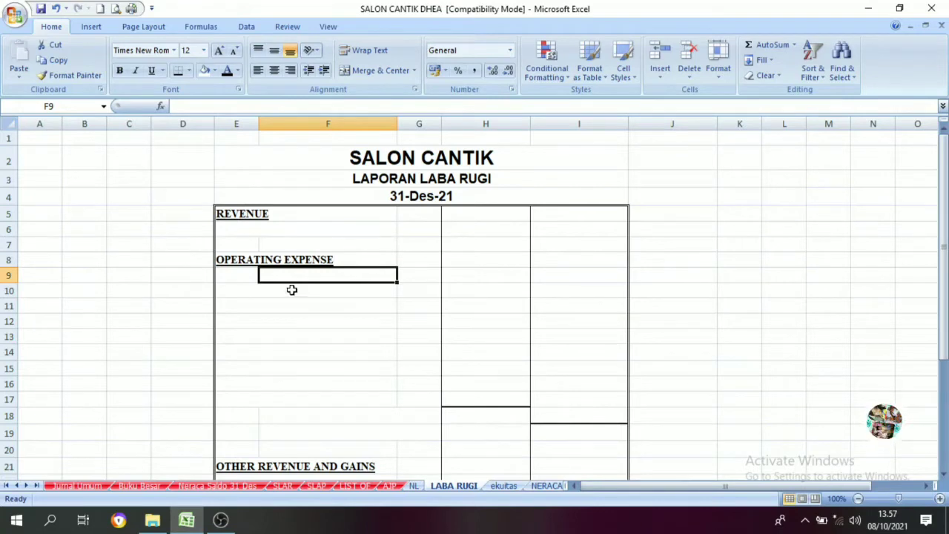
Step: Examine the LABA RUGI template and the LABA / RUGI debit and credit amounts in J22:K34 of the NL worksheet
{"action": "scroll", "coordinate": [344, 307], "scroll_direction": "down", "scroll_amount": 3}
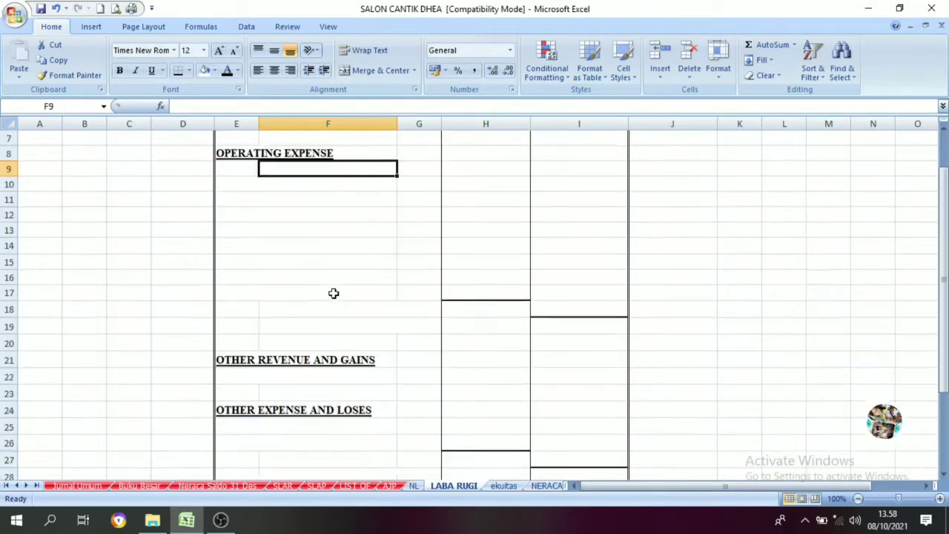
{"action": "scroll", "coordinate": [357, 307], "scroll_direction": "up", "scroll_amount": 3}
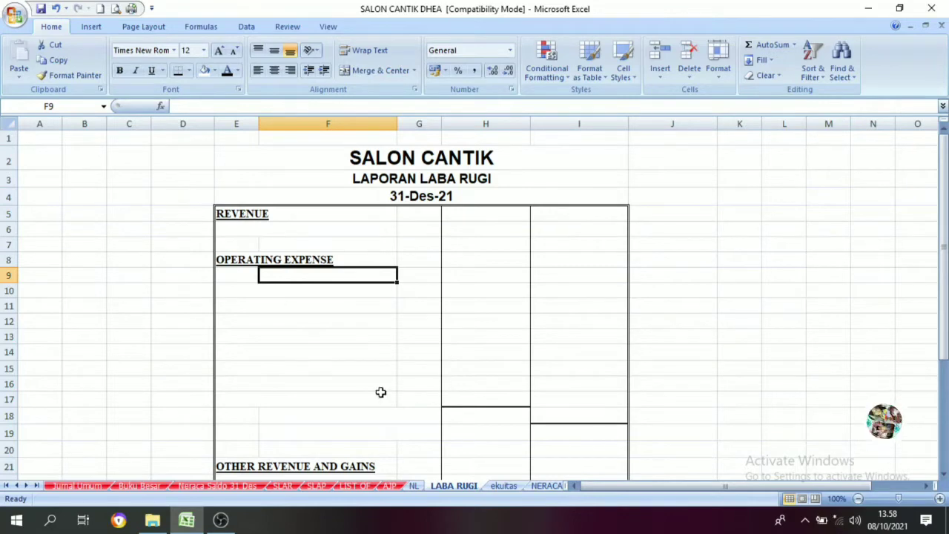
{"action": "left_click", "coordinate": [413, 485]}
{"action": "scroll", "coordinate": [379, 415], "scroll_direction": "up", "scroll_amount": 5}
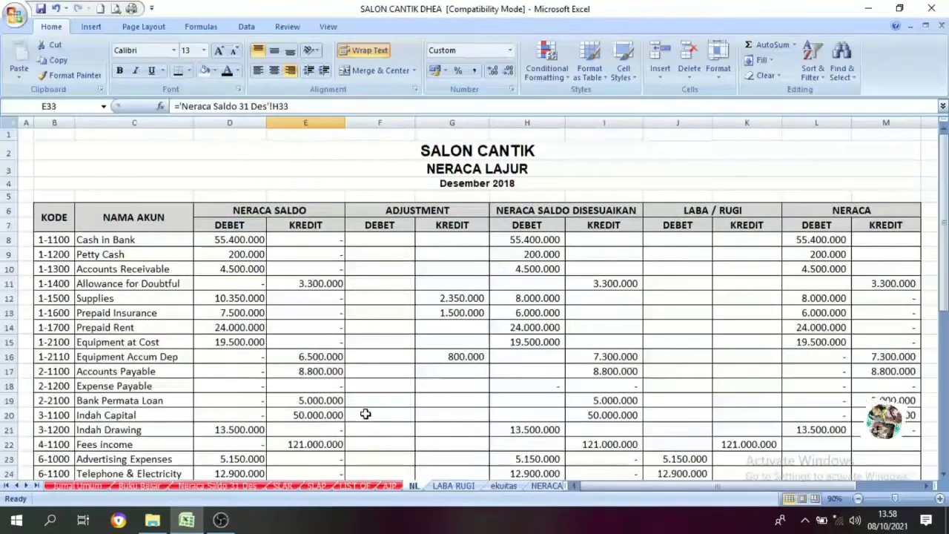
{"action": "left_click", "coordinate": [463, 174]}
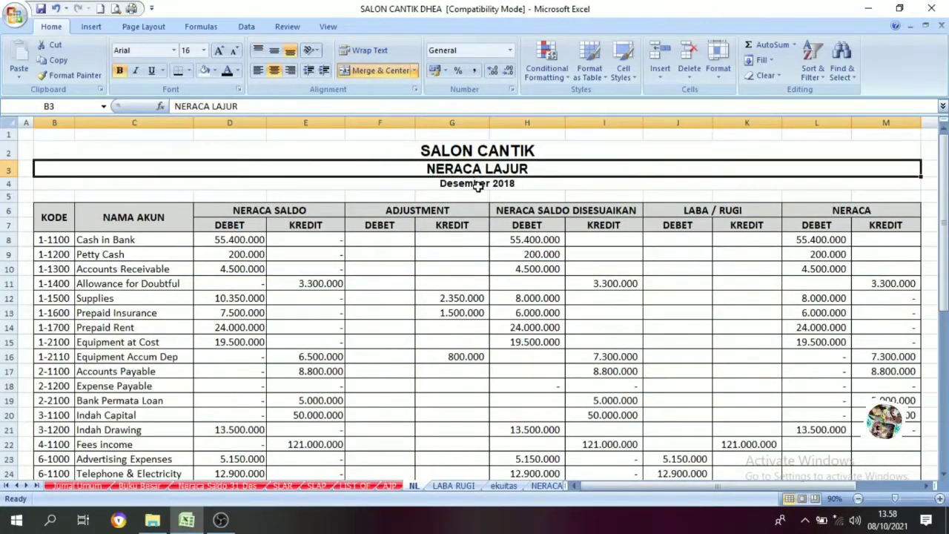
{"action": "left_click", "coordinate": [480, 212]}
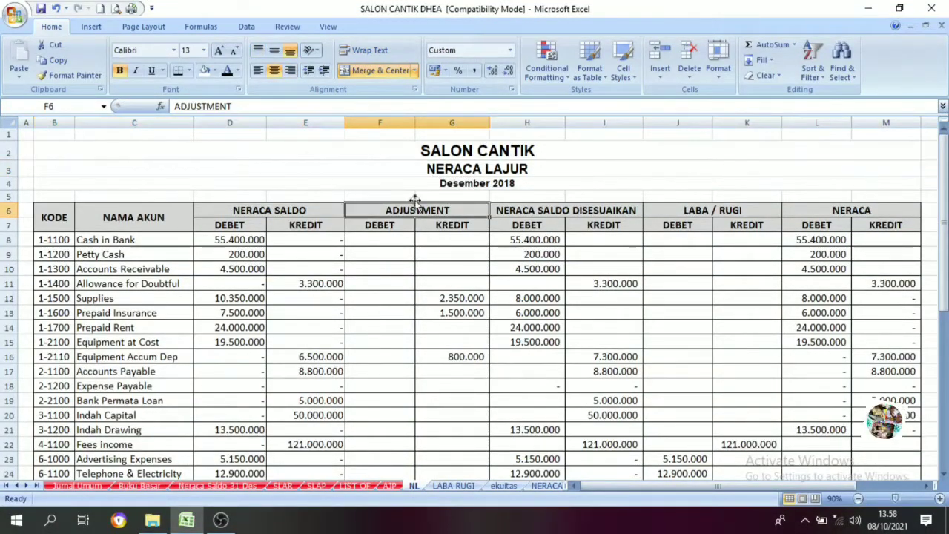
{"action": "left_click", "coordinate": [442, 171]}
{"action": "left_click", "coordinate": [700, 209]}
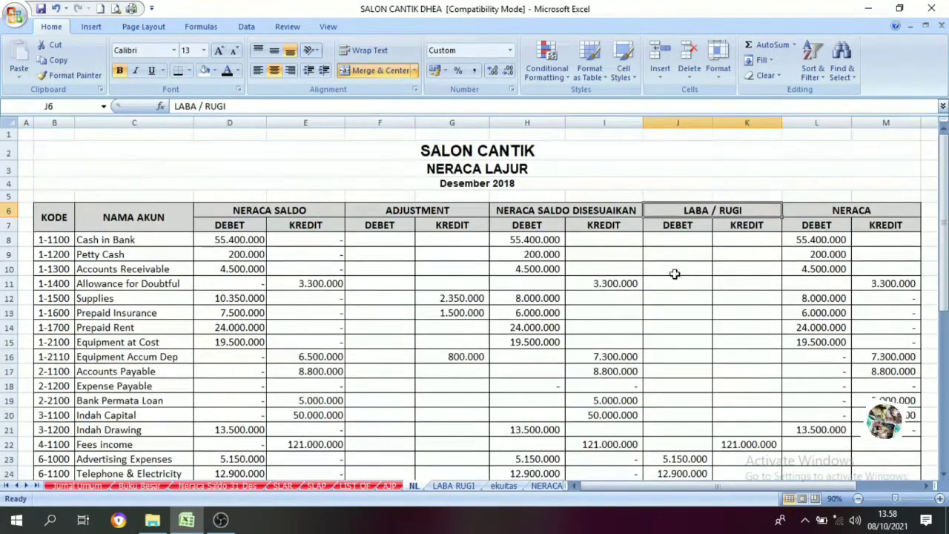
{"action": "scroll", "coordinate": [675, 263], "scroll_direction": "down", "scroll_amount": 1}
{"action": "scroll", "coordinate": [679, 248], "scroll_direction": "up", "scroll_amount": 1}
{"action": "scroll", "coordinate": [742, 275], "scroll_direction": "down", "scroll_amount": 5}
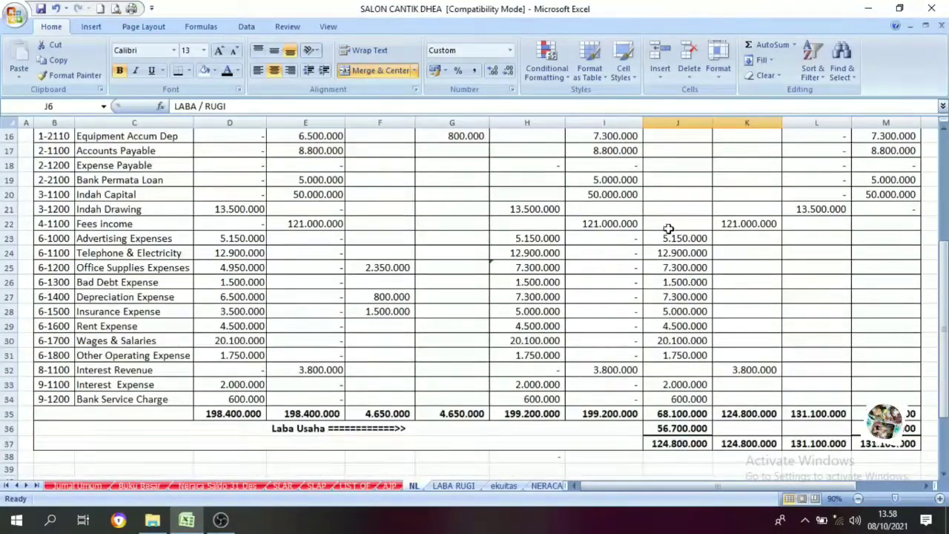
{"action": "left_click_drag", "start_coordinate": [671, 225], "coordinate": [742, 399]}
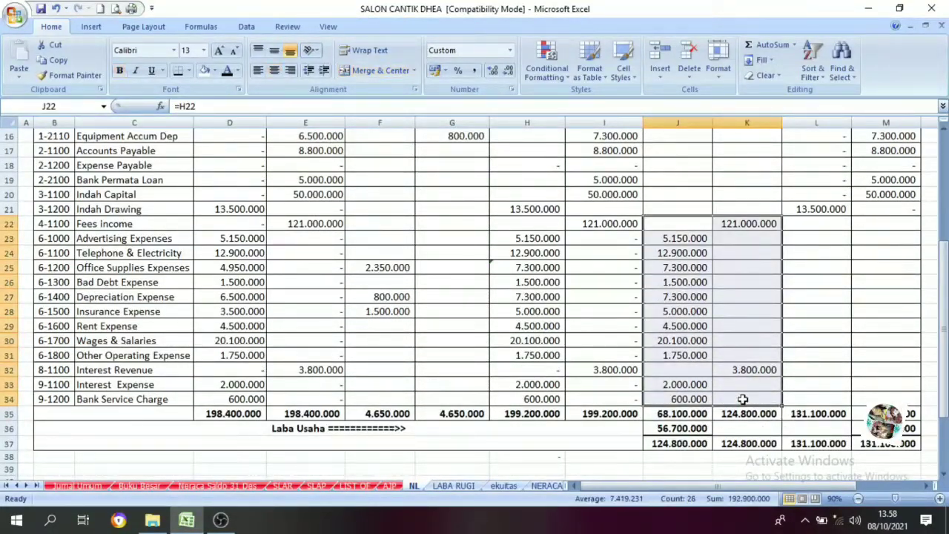
Step: Check the LABA RUGI template, and review the account codes and names in B22:C34 of the NL sheet
{"action": "left_click", "coordinate": [451, 486]}
{"action": "left_click", "coordinate": [439, 306]}
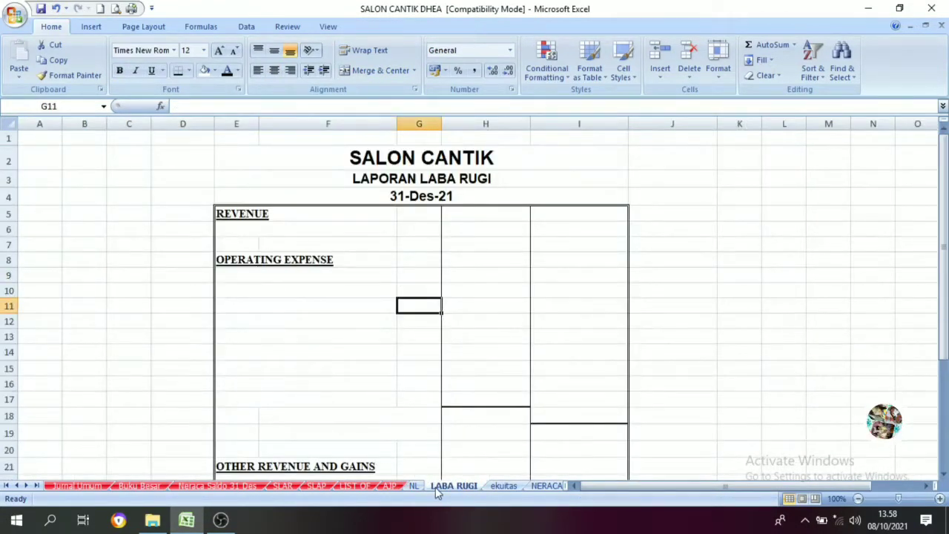
{"action": "left_click", "coordinate": [416, 486]}
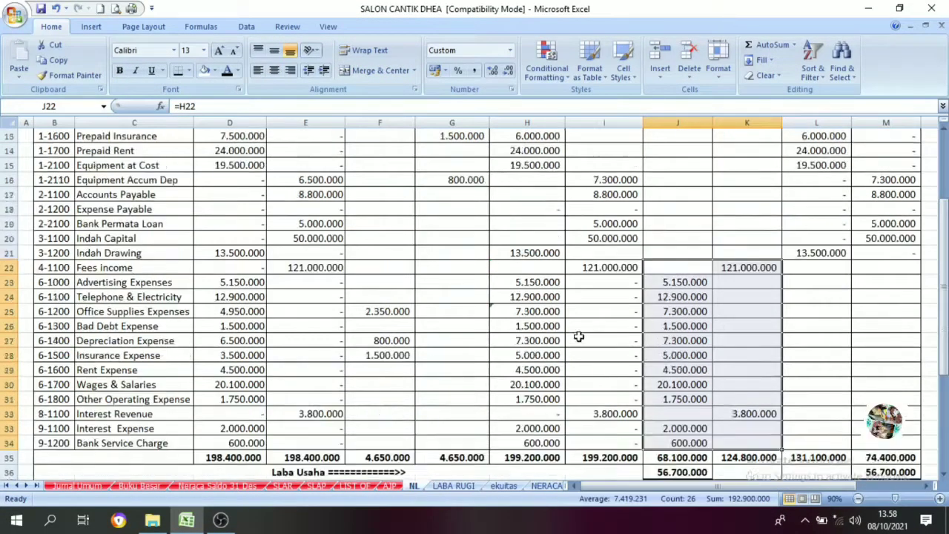
{"action": "scroll", "coordinate": [640, 237], "scroll_direction": "up", "scroll_amount": 4}
{"action": "scroll", "coordinate": [640, 237], "scroll_direction": "down", "scroll_amount": 4}
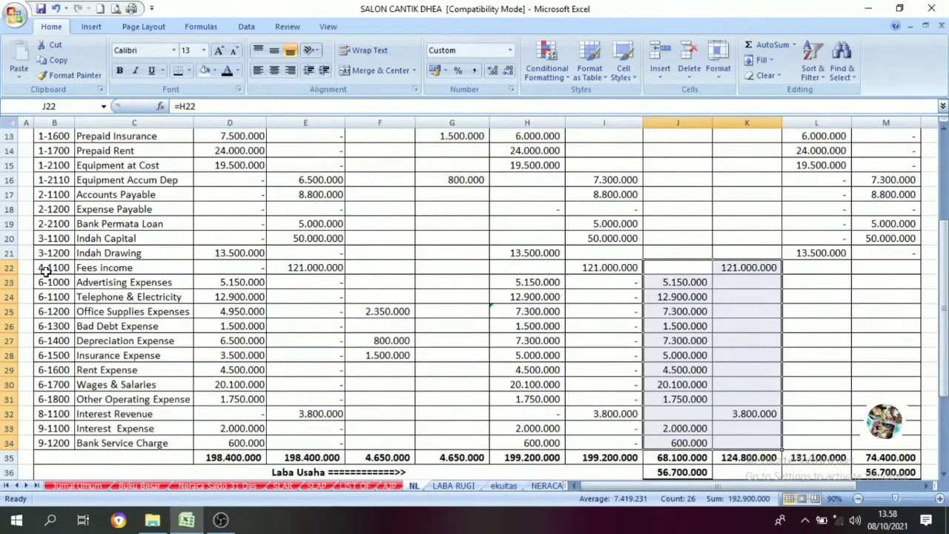
{"action": "left_click_drag", "start_coordinate": [46, 272], "coordinate": [99, 444]}
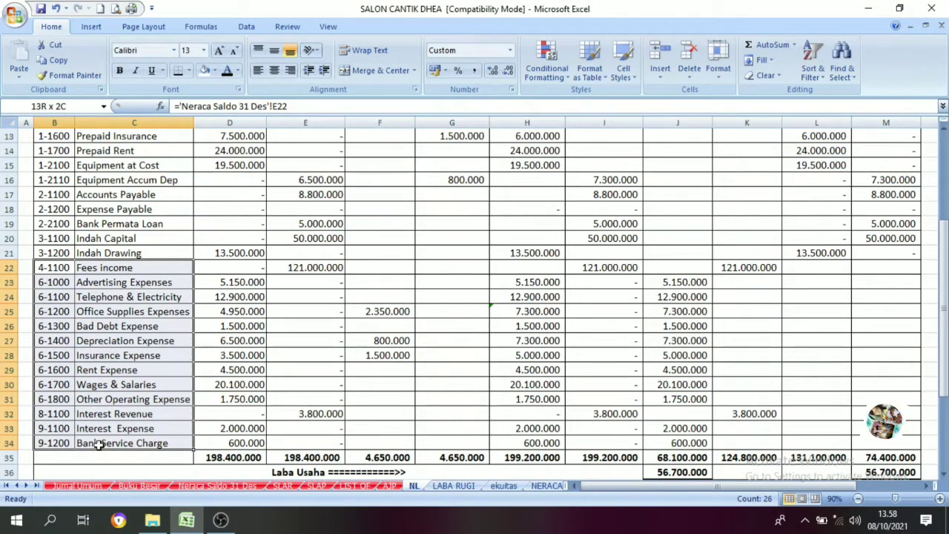
{"action": "left_click_drag", "start_coordinate": [99, 444], "coordinate": [99, 444]}
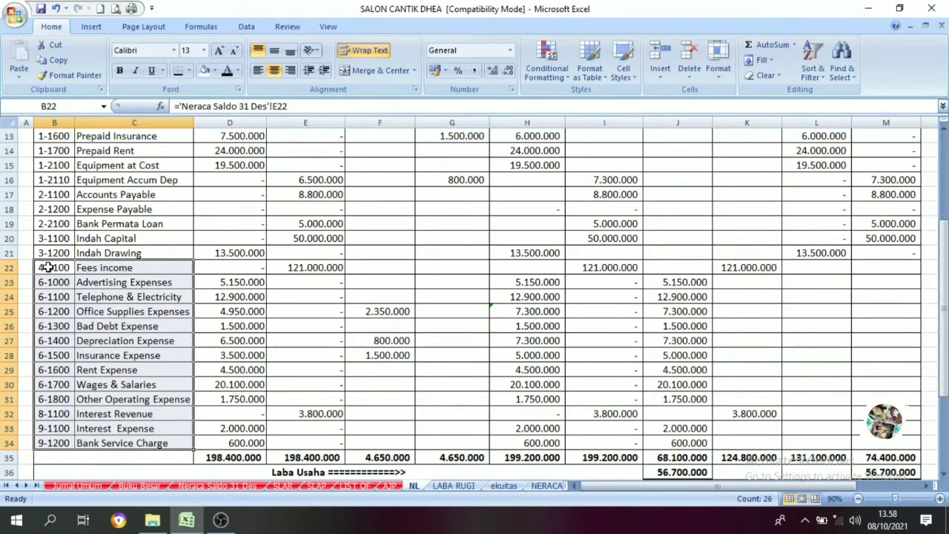
Step: Review the REVENUE, OPERATING EXPENSE, OTHER REVENUE AND GAINS and OTHER EXPENSE AND LOSES sections of the LABA RUGI sheet and their entry rows
{"action": "left_click", "coordinate": [454, 486]}
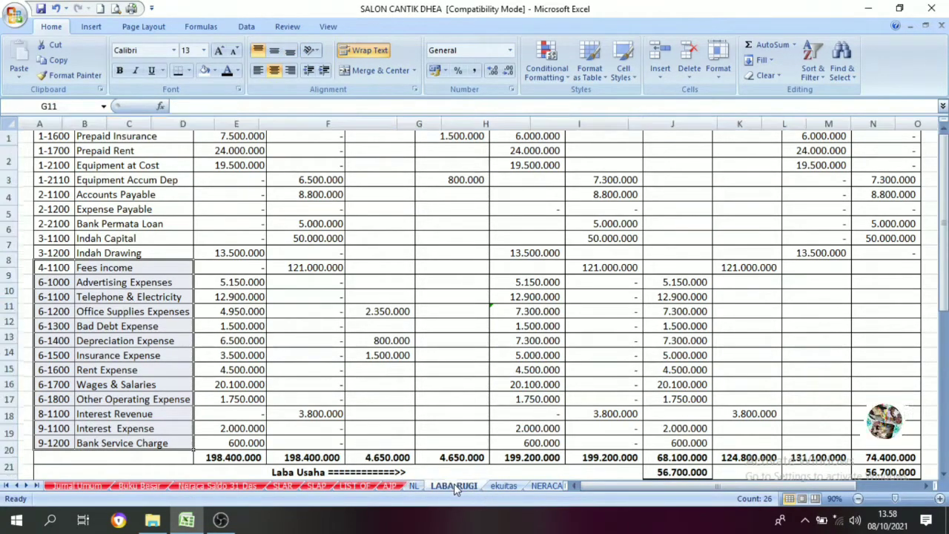
{"action": "left_click", "coordinate": [364, 259]}
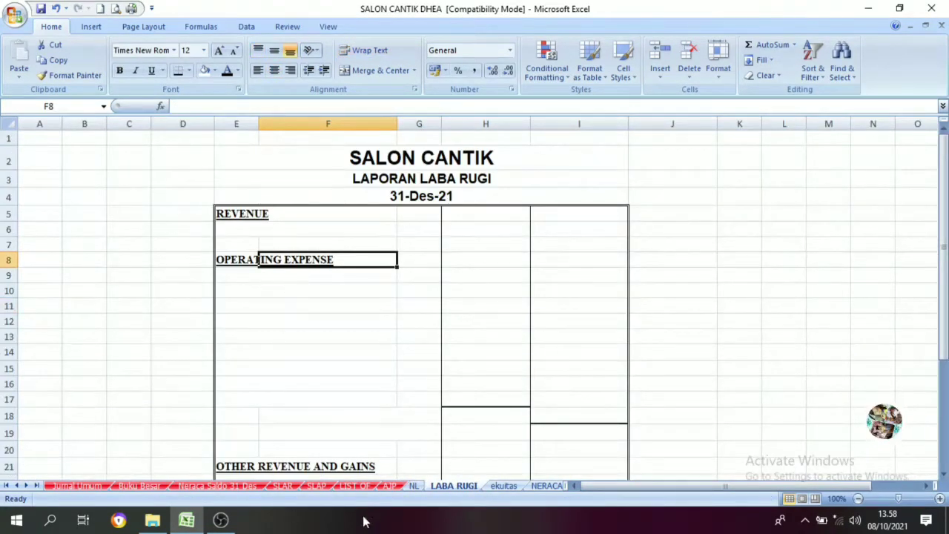
{"action": "left_click", "coordinate": [242, 215]}
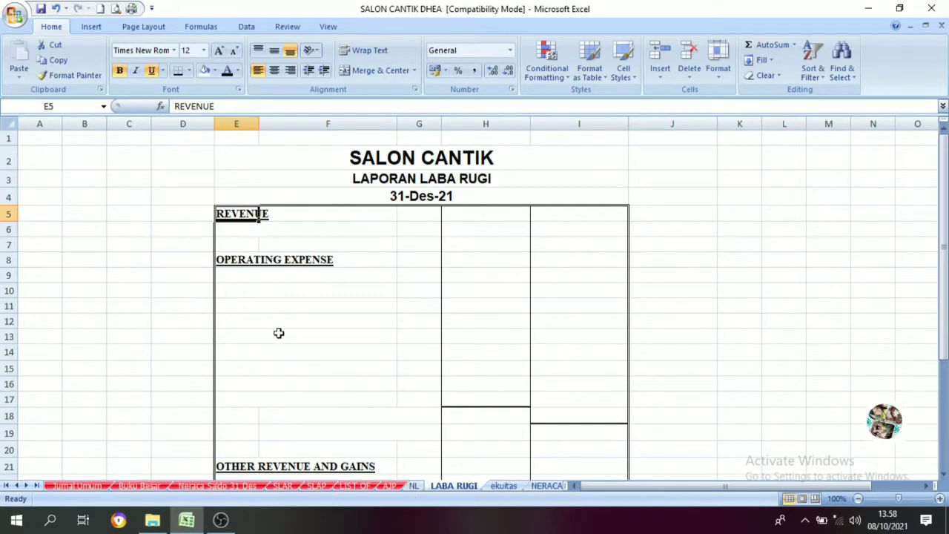
{"action": "left_click", "coordinate": [239, 260]}
{"action": "scroll", "coordinate": [328, 337], "scroll_direction": "down", "scroll_amount": 1}
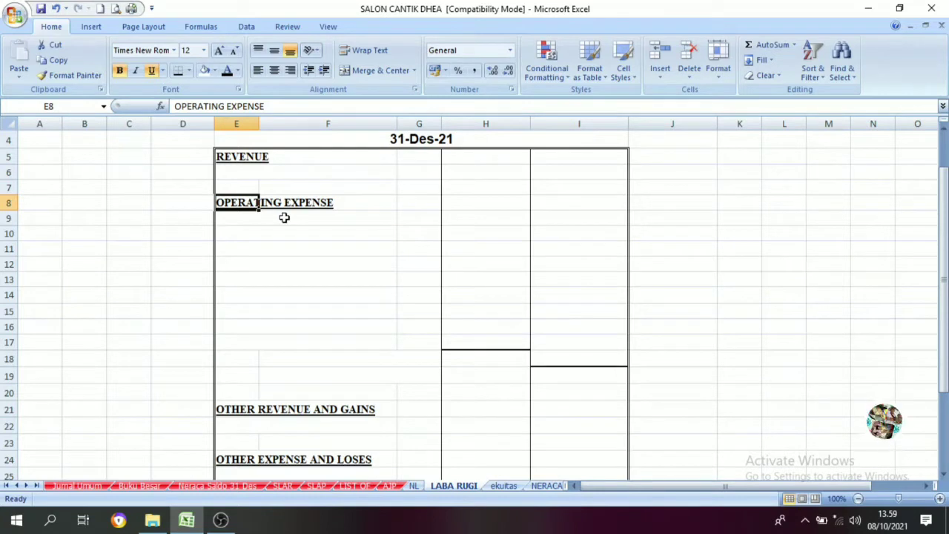
{"action": "scroll", "coordinate": [292, 302], "scroll_direction": "down", "scroll_amount": 3}
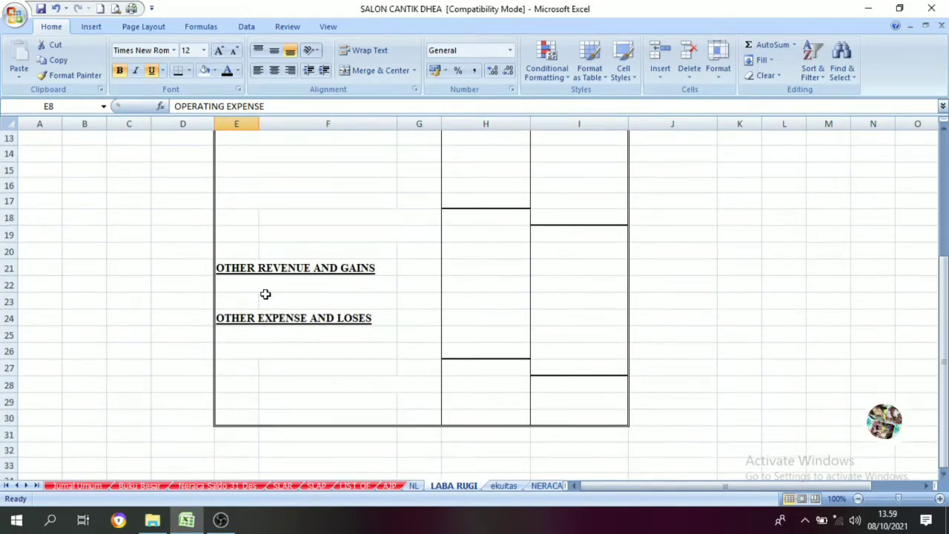
{"action": "left_click", "coordinate": [227, 280]}
{"action": "left_click", "coordinate": [273, 283]}
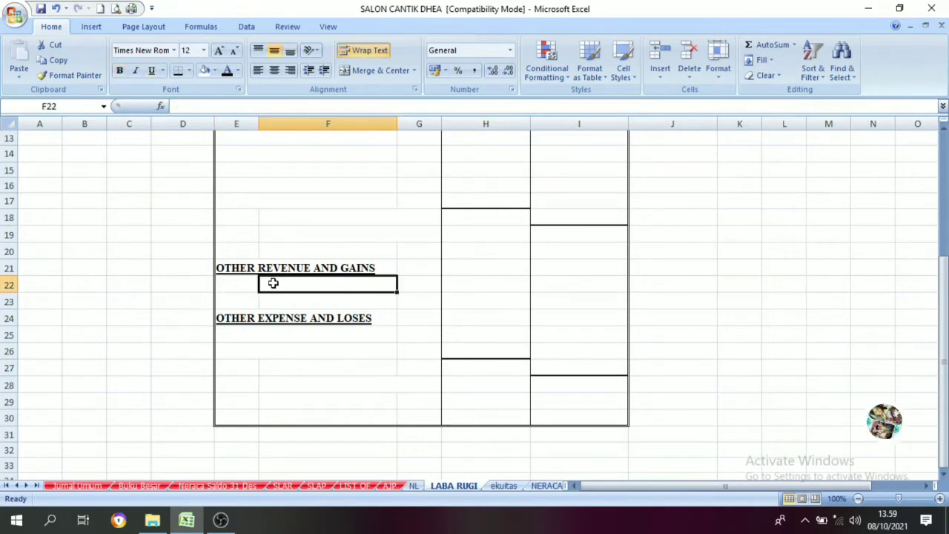
{"action": "left_click", "coordinate": [232, 284]}
{"action": "left_click", "coordinate": [280, 284]}
{"action": "left_click", "coordinate": [248, 285]}
{"action": "left_click", "coordinate": [303, 300]}
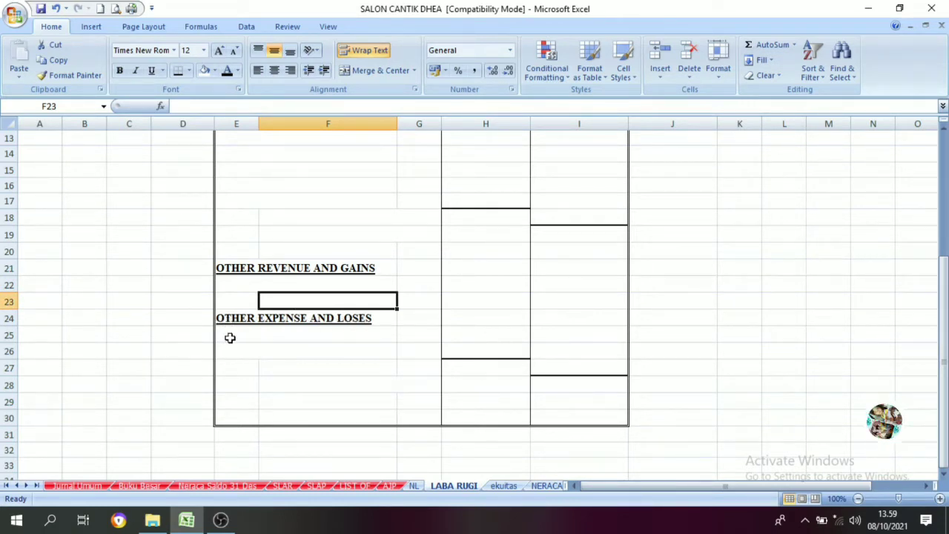
{"action": "left_click_drag", "start_coordinate": [230, 337], "coordinate": [319, 353]}
{"action": "left_click", "coordinate": [300, 336]}
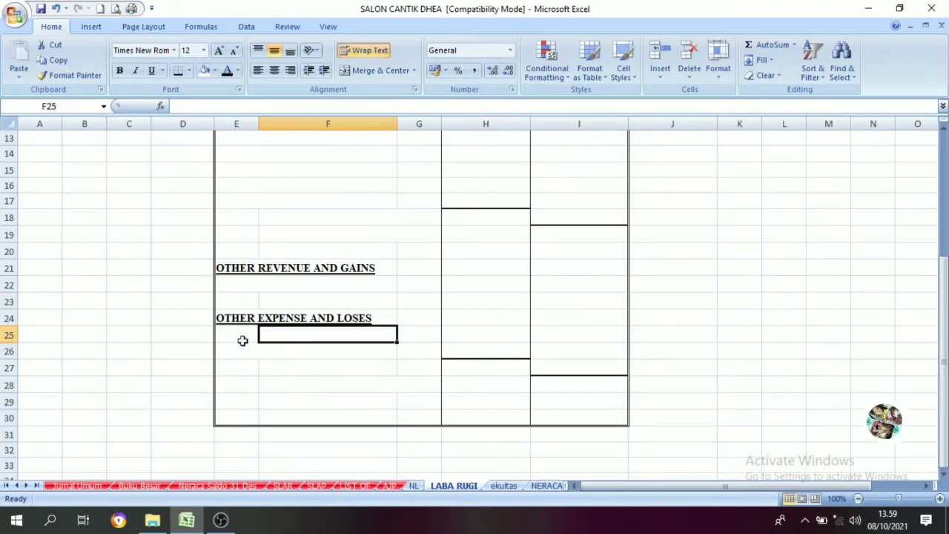
{"action": "left_click", "coordinate": [242, 340]}
Step: Compare the Fees income code and name in row 22 of NL with the REVENUE line in E6 of LABA RUGI
{"action": "left_click", "coordinate": [413, 485]}
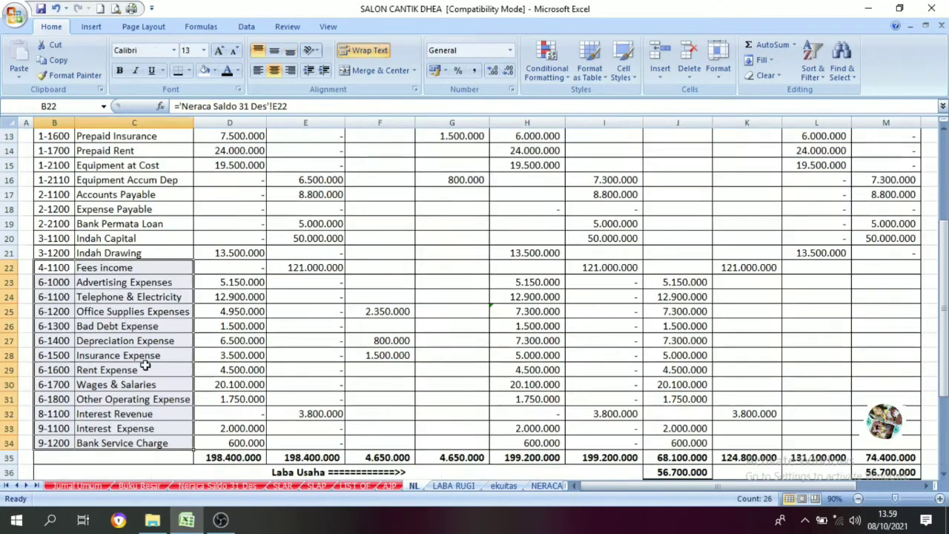
{"action": "left_click", "coordinate": [108, 338]}
{"action": "left_click", "coordinate": [54, 267]}
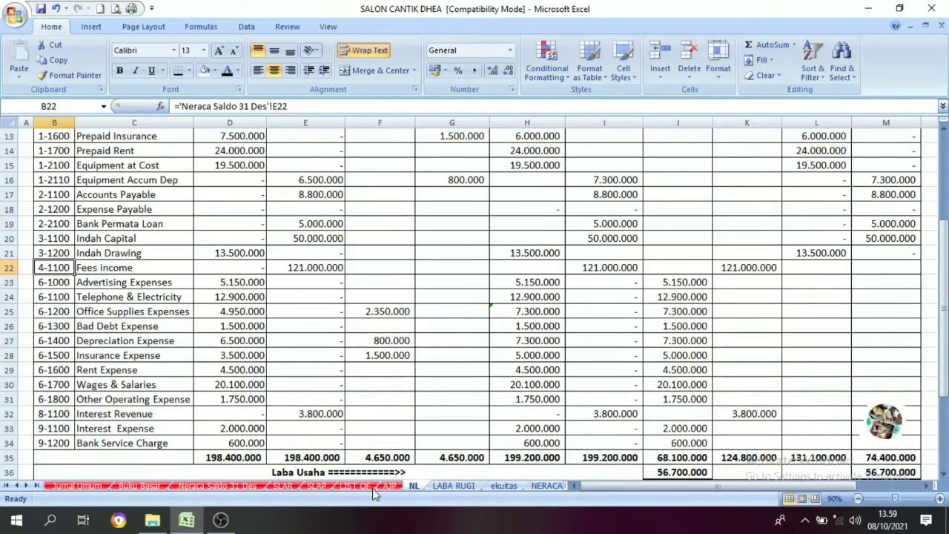
{"action": "left_click", "coordinate": [447, 487]}
{"action": "scroll", "coordinate": [315, 310], "scroll_direction": "up", "scroll_amount": 4}
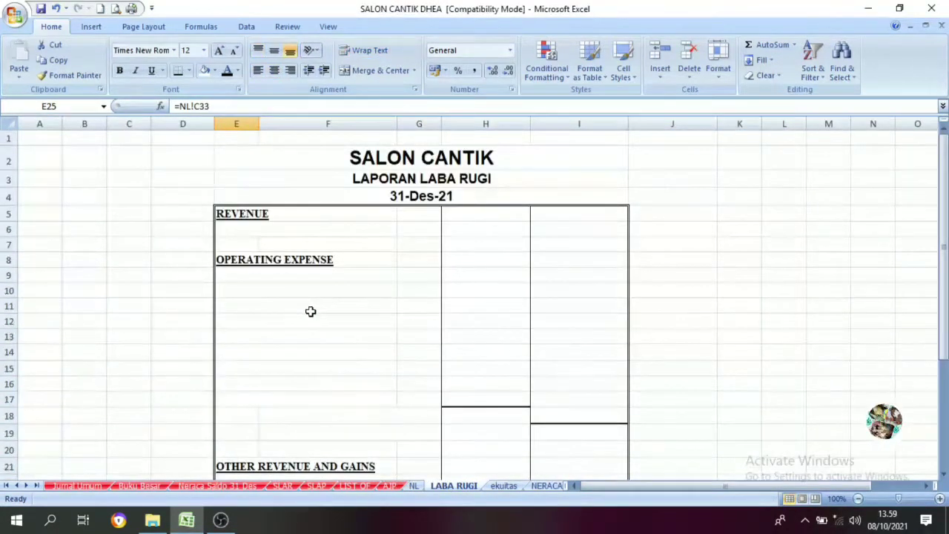
{"action": "left_click", "coordinate": [232, 215]}
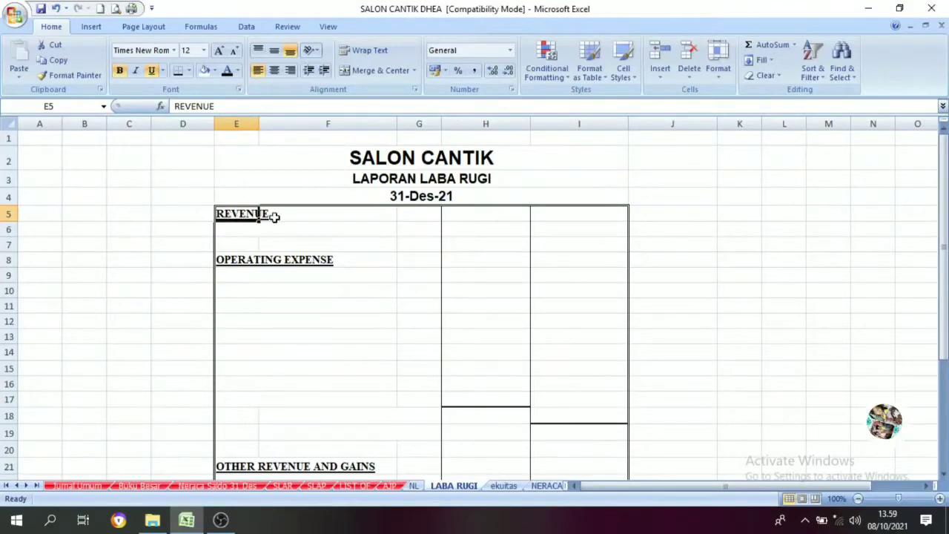
{"action": "left_click", "coordinate": [232, 229]}
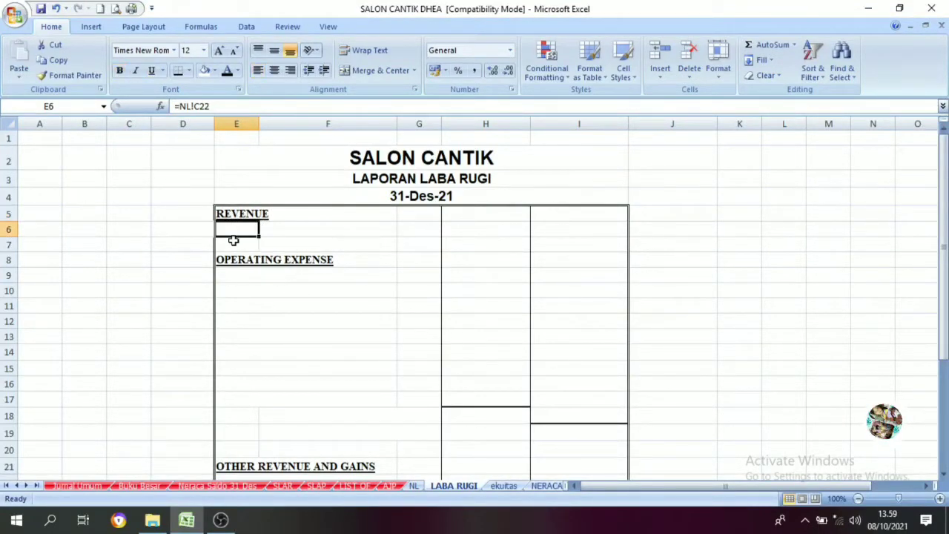
{"action": "left_click", "coordinate": [413, 485]}
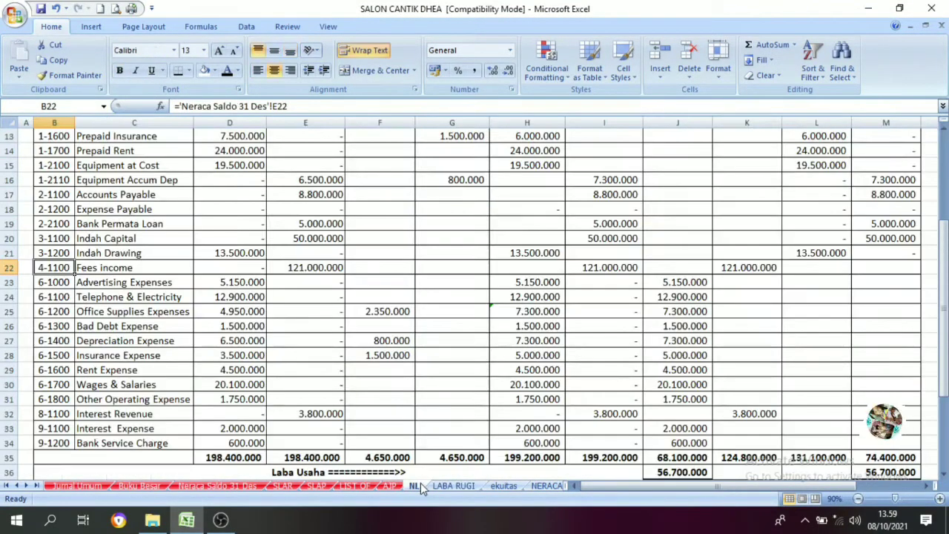
{"action": "left_click", "coordinate": [45, 280]}
{"action": "left_click", "coordinate": [45, 270]}
{"action": "left_click", "coordinate": [104, 270]}
{"action": "left_click", "coordinate": [68, 267]}
{"action": "left_click", "coordinate": [109, 270]}
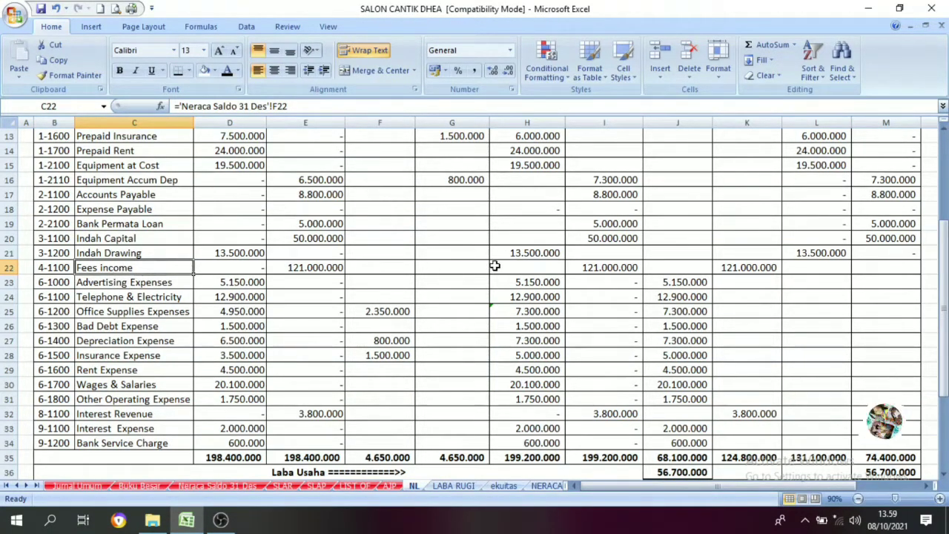
Step: Set the font colour of the linked account name in E6, under REVENUE on the LABA RUGI sheet, to black
{"action": "left_click", "coordinate": [451, 485]}
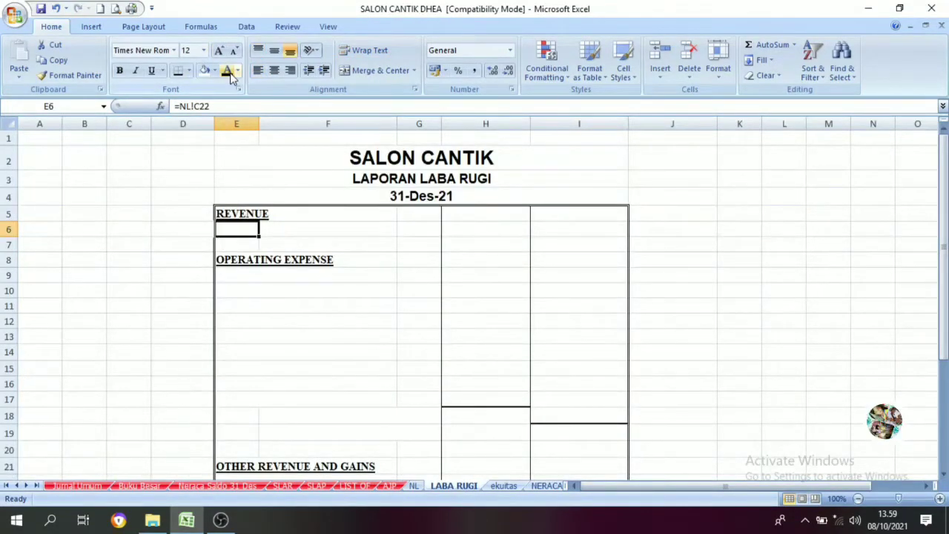
{"action": "left_click", "coordinate": [384, 233]}
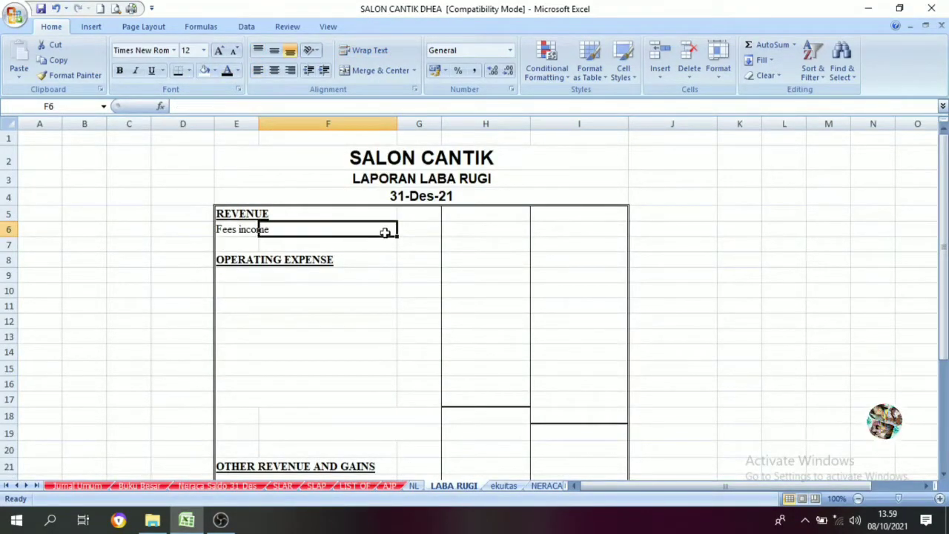
{"action": "left_click", "coordinate": [254, 230]}
{"action": "left_click", "coordinate": [391, 230]}
Step: Look up the Fees income amount in the LABA / RUGI credit column of NL and return to the LABA RUGI sheet
{"action": "left_click", "coordinate": [419, 485]}
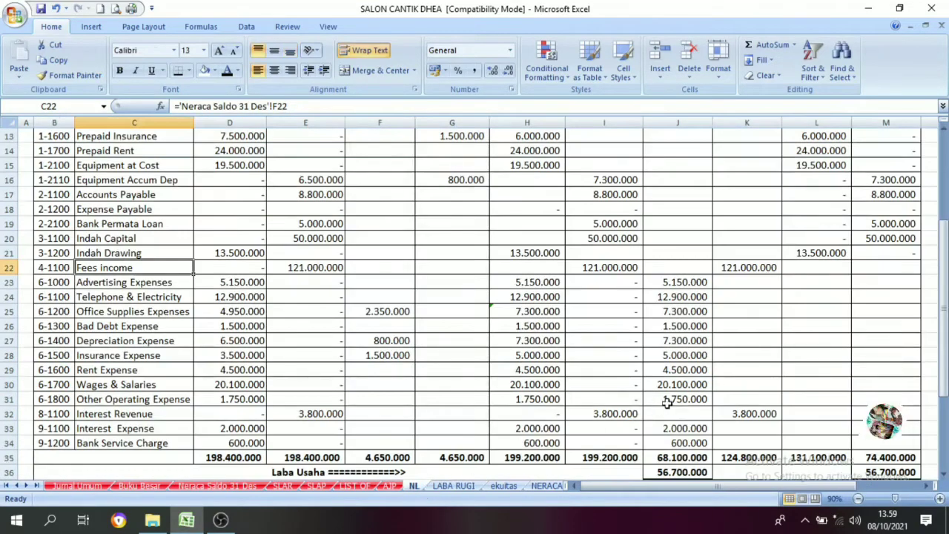
{"action": "scroll", "coordinate": [674, 370], "scroll_direction": "up", "scroll_amount": 4}
{"action": "scroll", "coordinate": [704, 326], "scroll_direction": "down", "scroll_amount": 3}
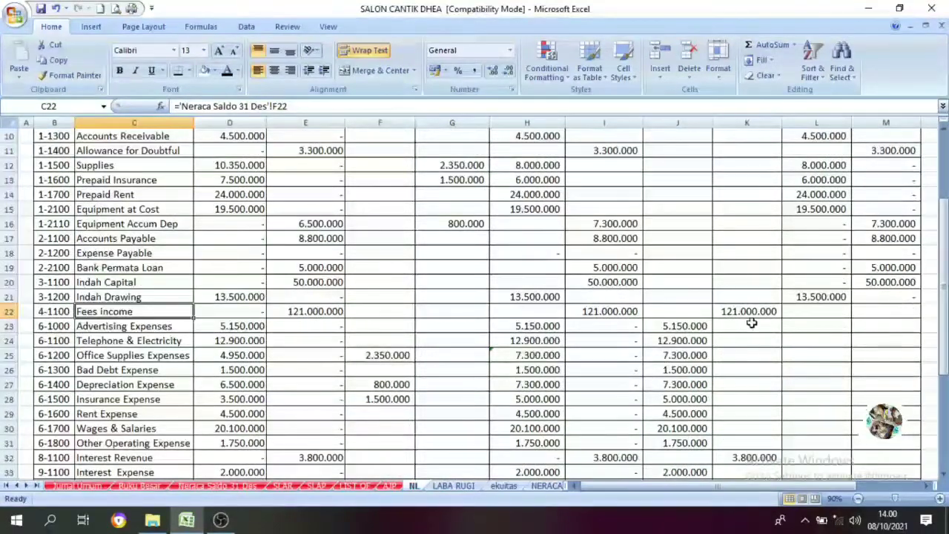
{"action": "left_click_drag", "start_coordinate": [749, 311], "coordinate": [64, 314]}
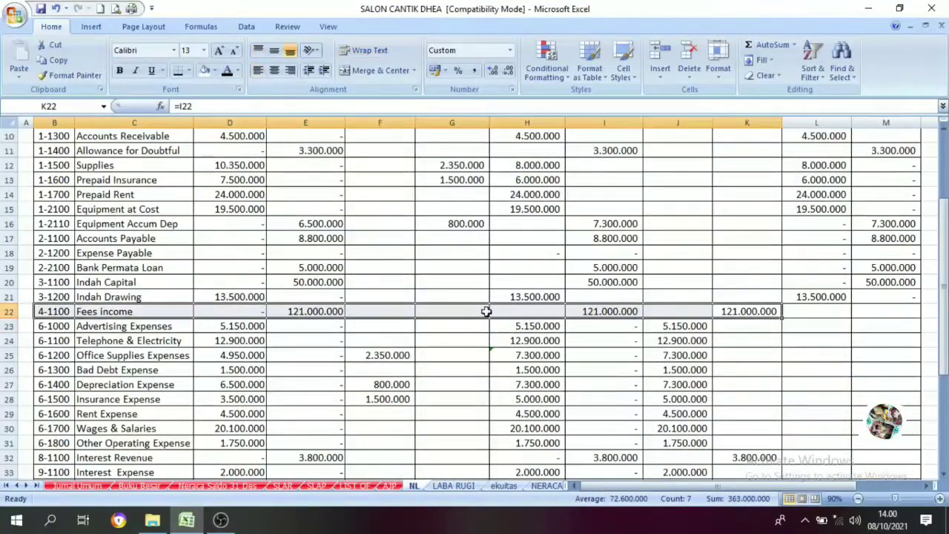
{"action": "left_click", "coordinate": [725, 310]}
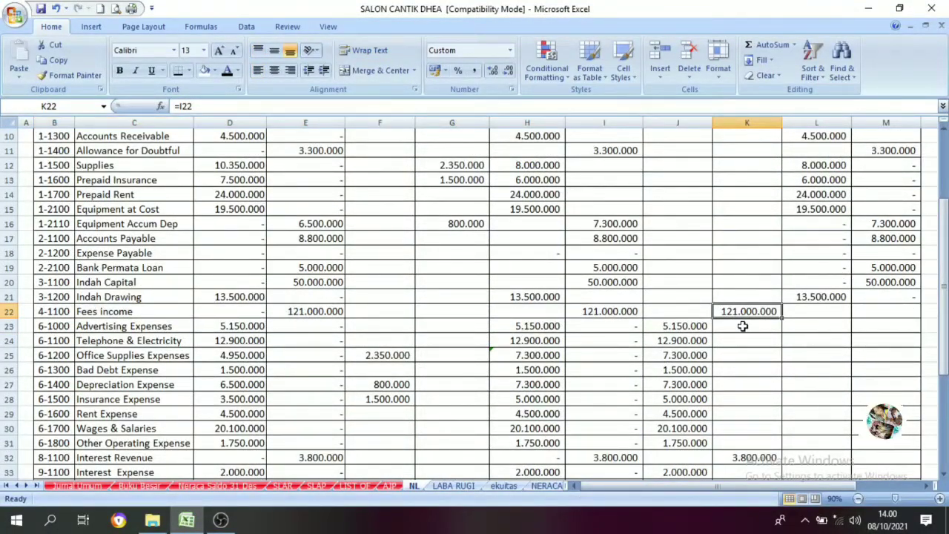
{"action": "left_click", "coordinate": [453, 486]}
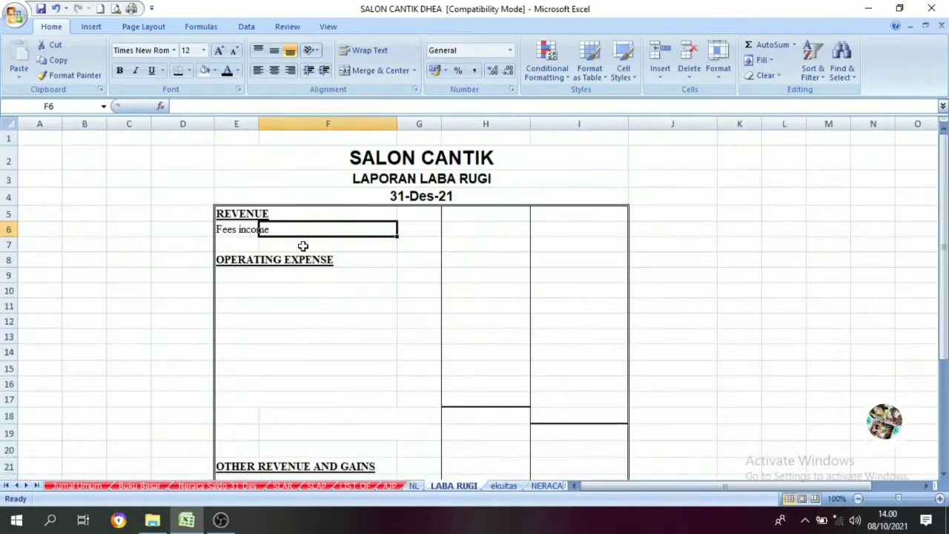
Step: Set the font colour of the Fees income amount in I6 of the LABA RUGI sheet to black
{"action": "left_click", "coordinate": [237, 230]}
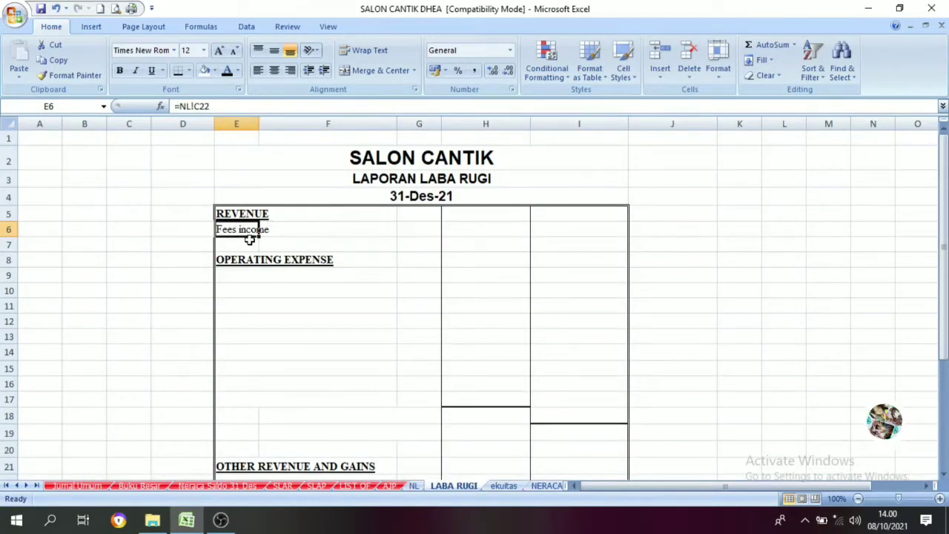
{"action": "left_click", "coordinate": [580, 228]}
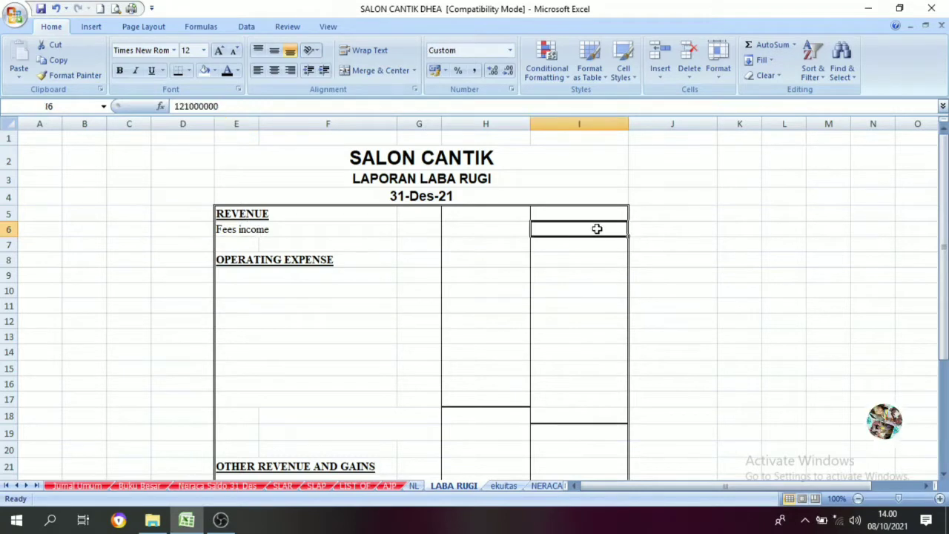
{"action": "left_click", "coordinate": [227, 70]}
{"action": "left_click", "coordinate": [370, 260]}
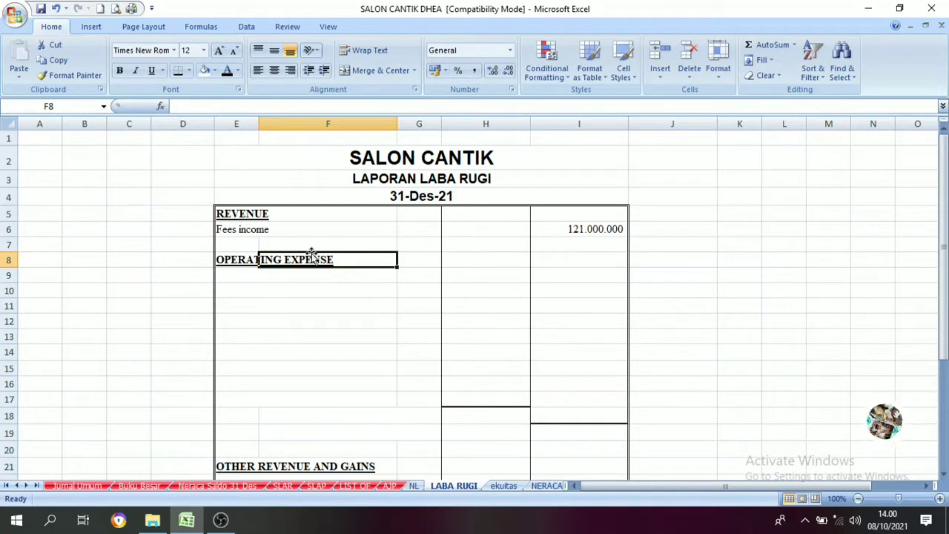
Step: Examine the OPERATING EXPENSE heading on LABA RUGI and the matching accounts 6-1000 to 6-1800 with their amounts in rows 23 to 31 of NL
{"action": "left_click", "coordinate": [274, 293]}
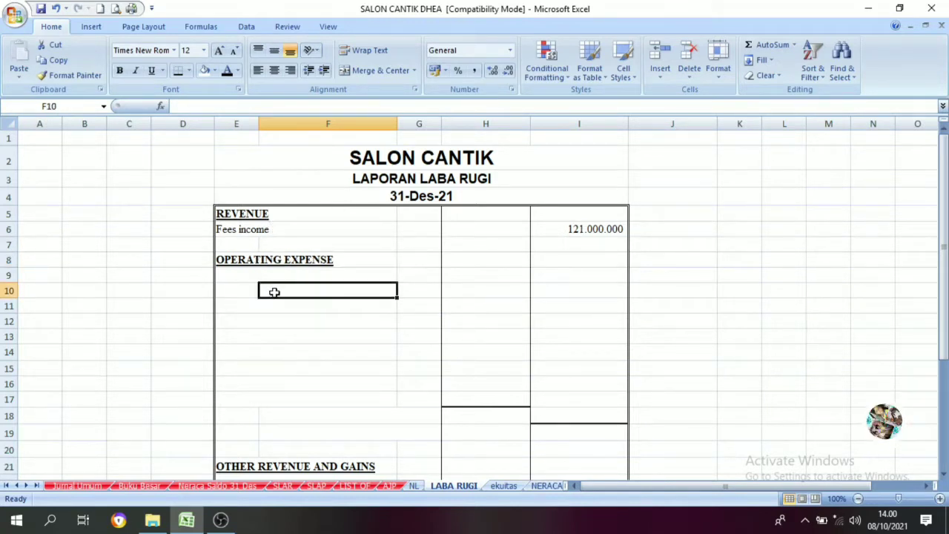
{"action": "left_click", "coordinate": [227, 260]}
{"action": "left_click", "coordinate": [341, 259]}
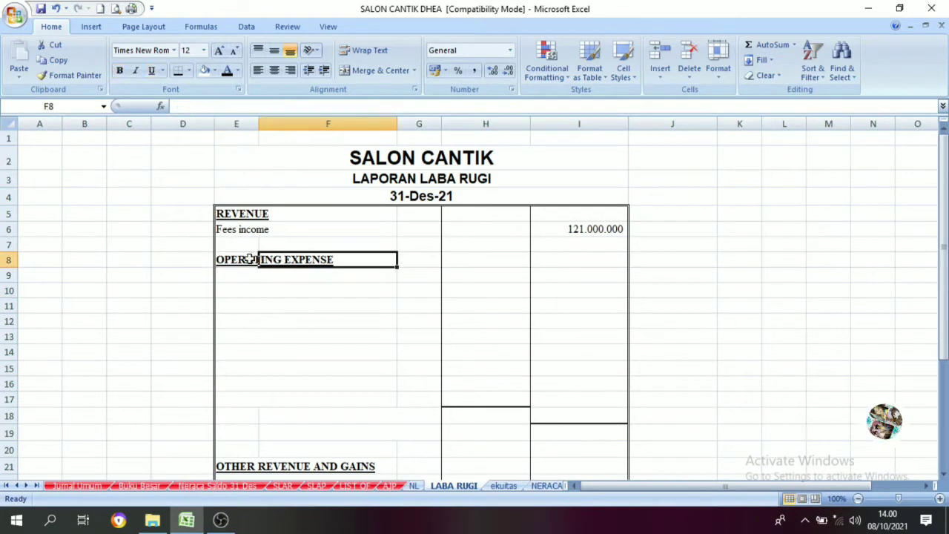
{"action": "left_click", "coordinate": [218, 262]}
{"action": "left_click", "coordinate": [315, 261]}
{"action": "left_click", "coordinate": [230, 261]}
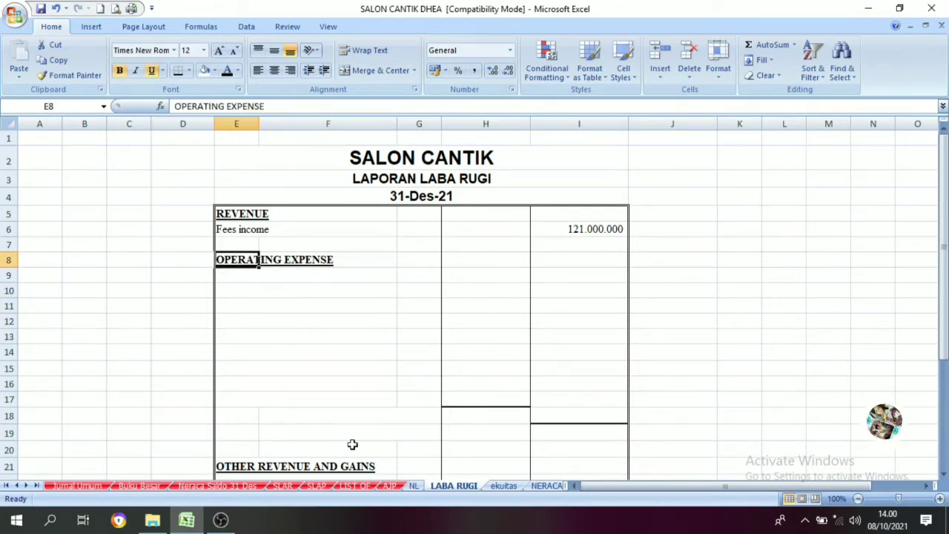
{"action": "left_click", "coordinate": [410, 486]}
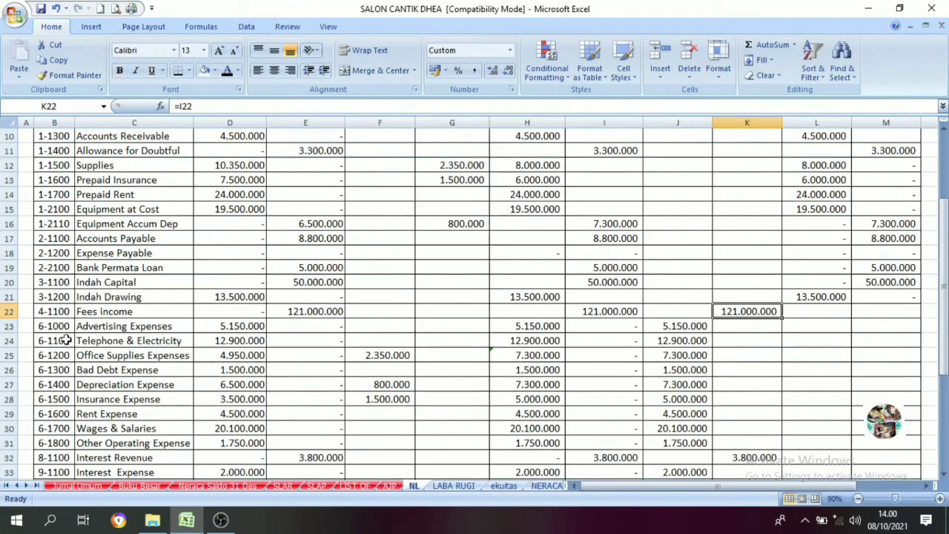
{"action": "left_click_drag", "start_coordinate": [42, 326], "coordinate": [45, 439]}
{"action": "scroll", "coordinate": [107, 415], "scroll_direction": "down", "scroll_amount": 2}
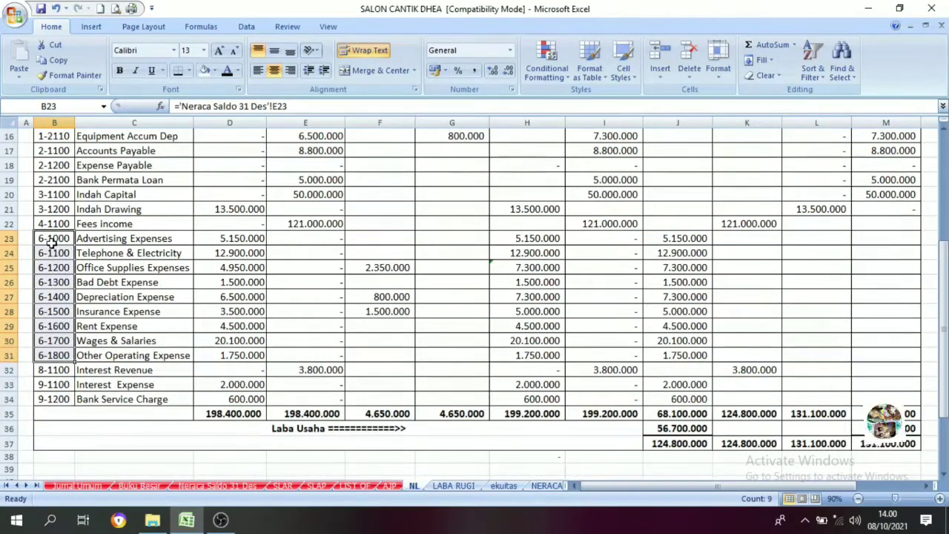
{"action": "left_click_drag", "start_coordinate": [50, 243], "coordinate": [672, 356]}
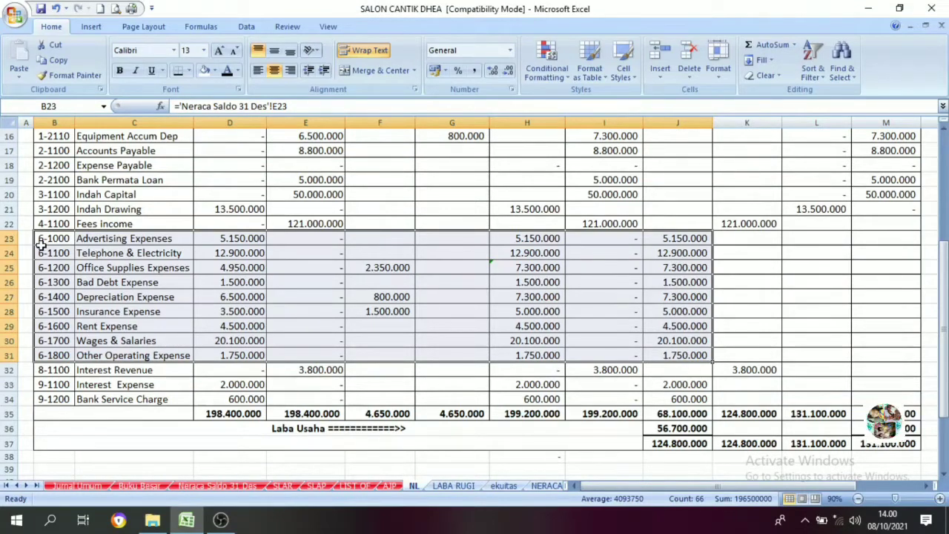
{"action": "left_click", "coordinate": [106, 240]}
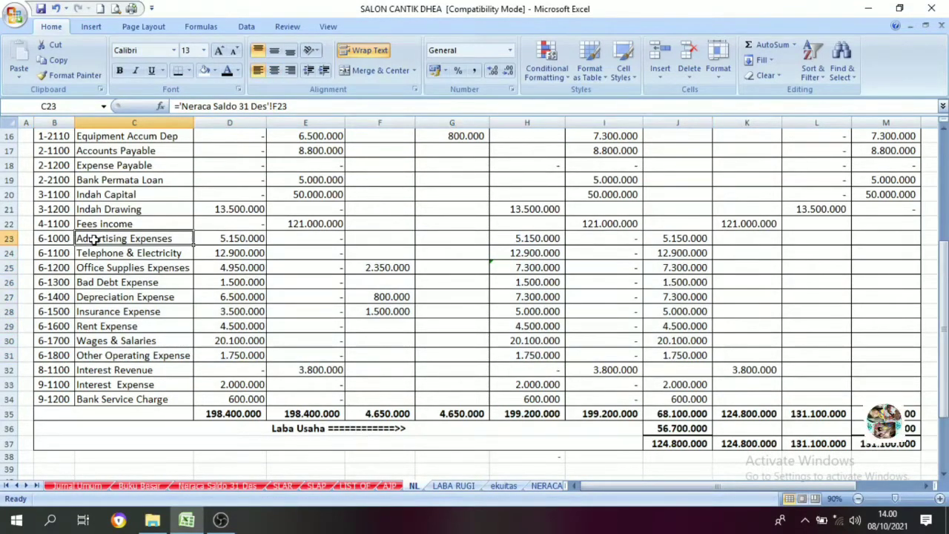
{"action": "left_click_drag", "start_coordinate": [94, 240], "coordinate": [96, 355]}
{"action": "left_click", "coordinate": [453, 485]}
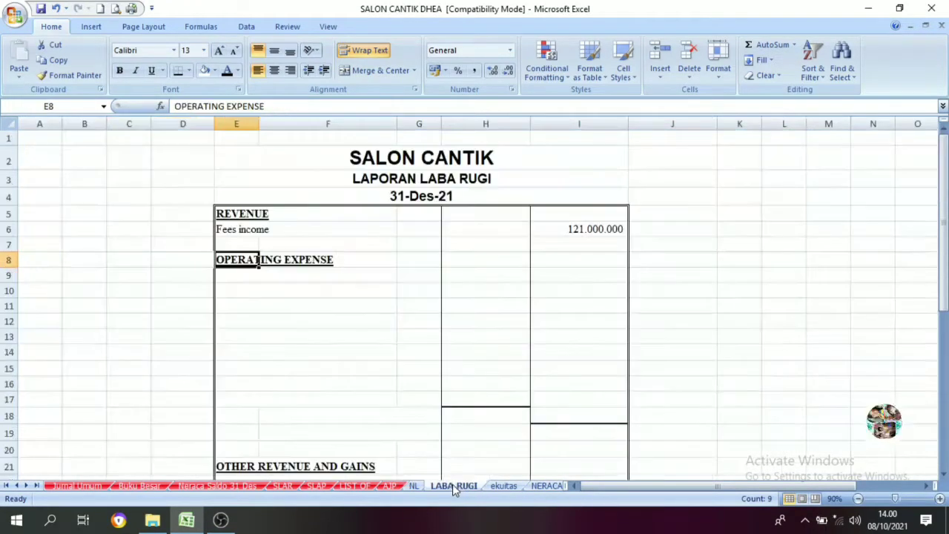
Step: Set the font colour of the linked expense account names in E9:F17, under OPERATING EXPENSE, to black
{"action": "left_click_drag", "start_coordinate": [229, 279], "coordinate": [276, 393]}
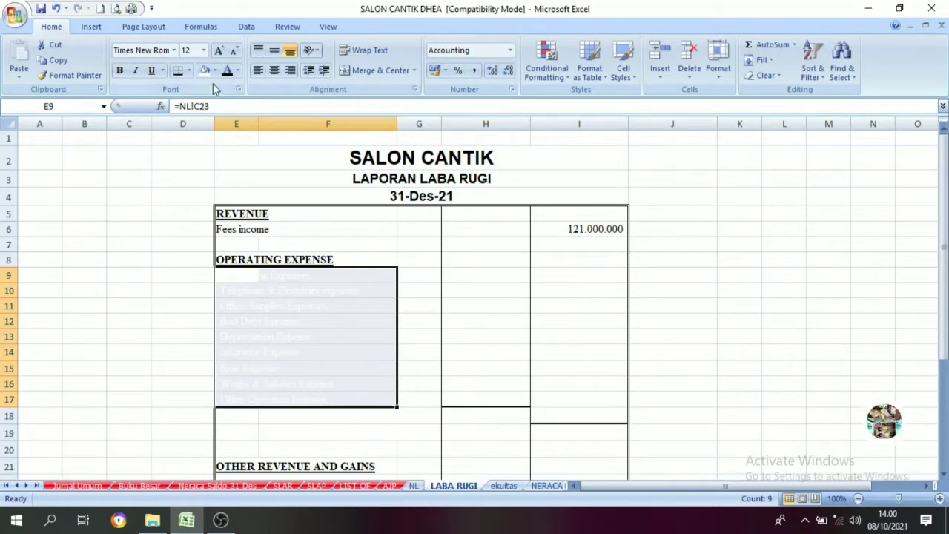
{"action": "left_click", "coordinate": [237, 70]}
{"action": "left_click", "coordinate": [245, 84]}
{"action": "left_click", "coordinate": [279, 324]}
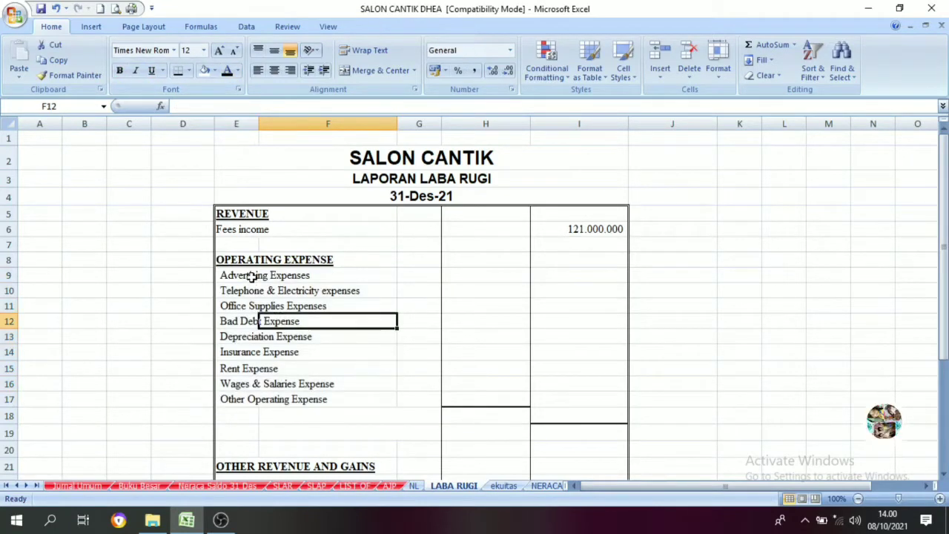
{"action": "left_click_drag", "start_coordinate": [250, 275], "coordinate": [275, 291]}
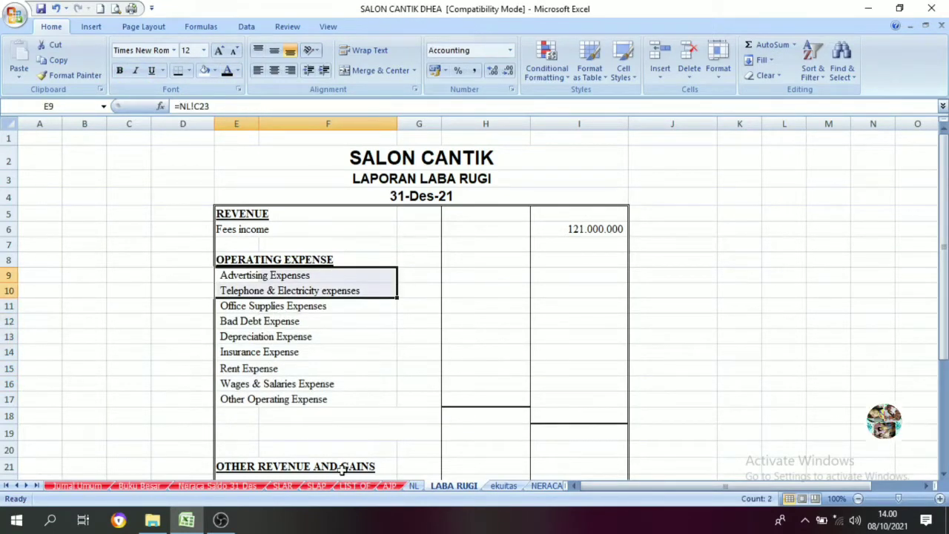
Step: Look up the operating expense amounts in J23:J31 of NL and return to the LABA RUGI sheet
{"action": "left_click", "coordinate": [409, 487]}
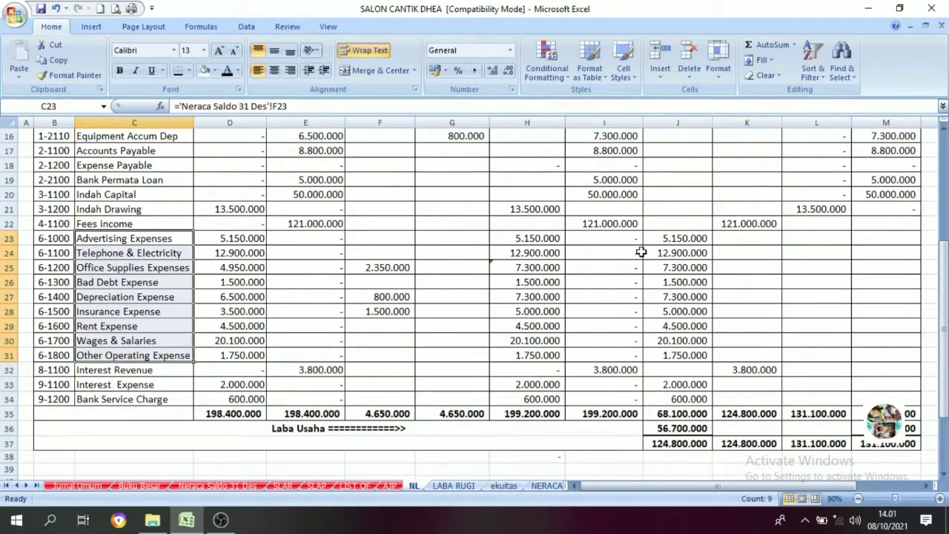
{"action": "left_click_drag", "start_coordinate": [674, 238], "coordinate": [676, 355]}
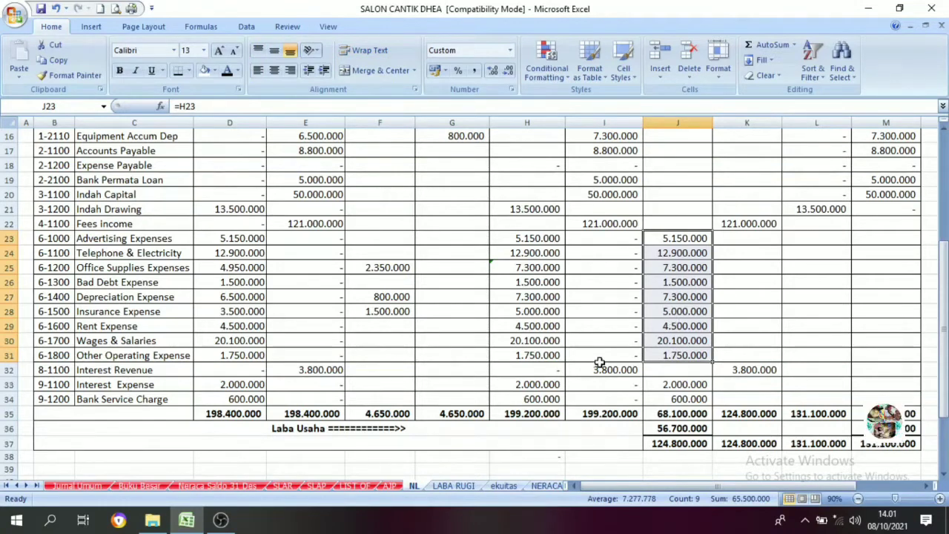
{"action": "left_click", "coordinate": [453, 486]}
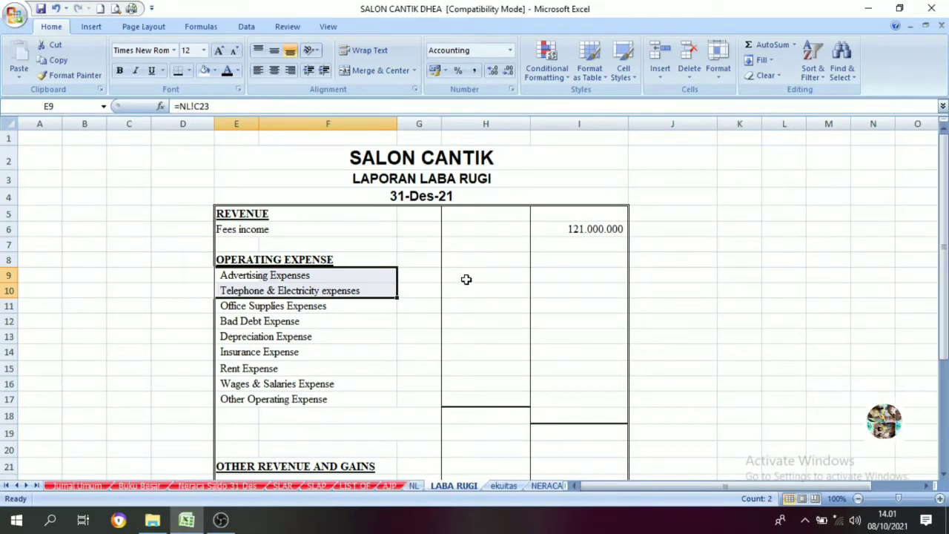
Step: Set the font colour of the linked operating expense amounts in H9:H17 of LABA RUGI to black
{"action": "left_click_drag", "start_coordinate": [470, 280], "coordinate": [471, 397]}
{"action": "left_click", "coordinate": [227, 70]}
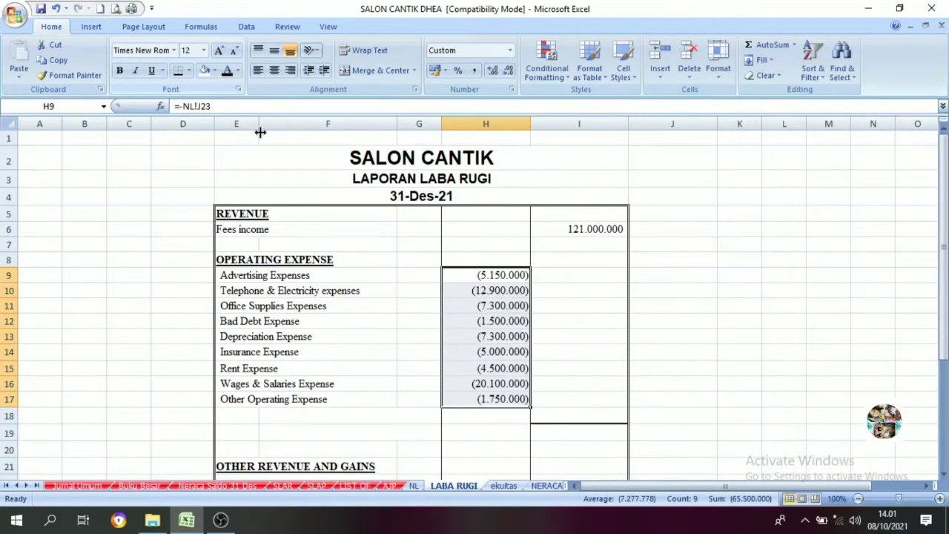
{"action": "left_click", "coordinate": [478, 334]}
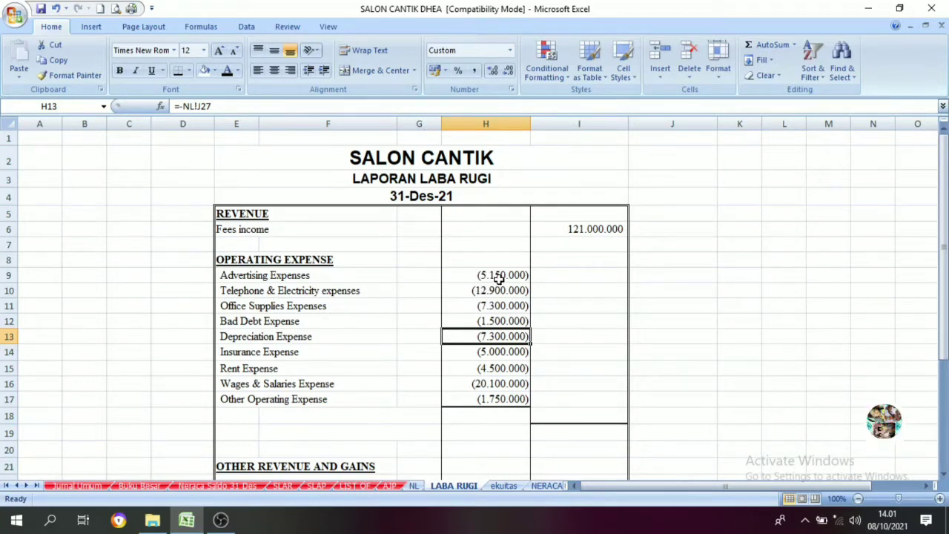
Step: Compare the Fees income amount in I6 and the expense amounts in H9:H17 with the expense accounts listed from row 23 of NL
{"action": "left_click", "coordinate": [560, 236]}
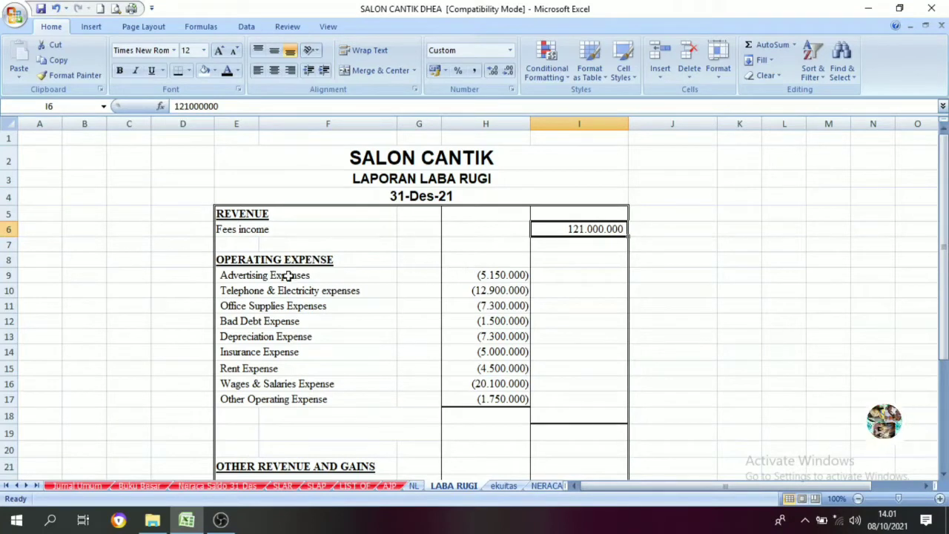
{"action": "left_click", "coordinate": [483, 275]}
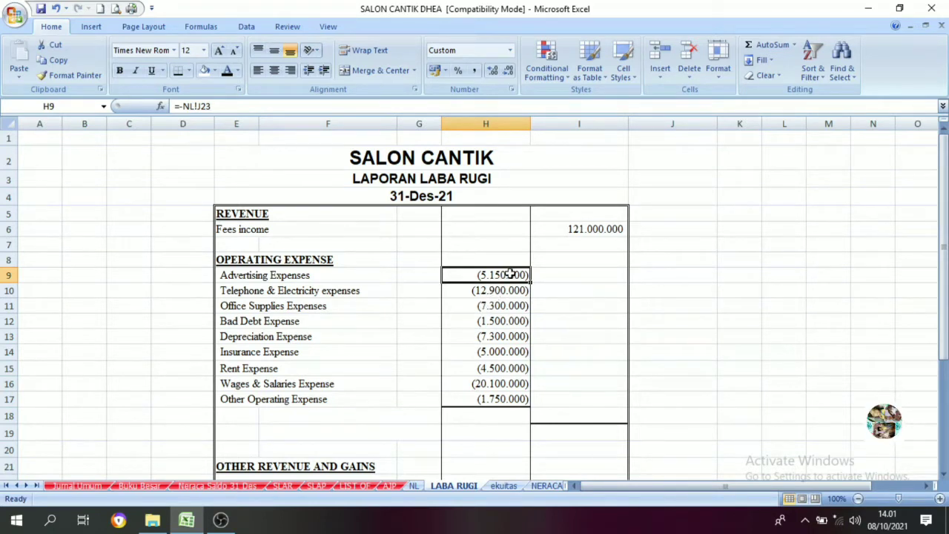
{"action": "left_click_drag", "start_coordinate": [462, 274], "coordinate": [472, 405]}
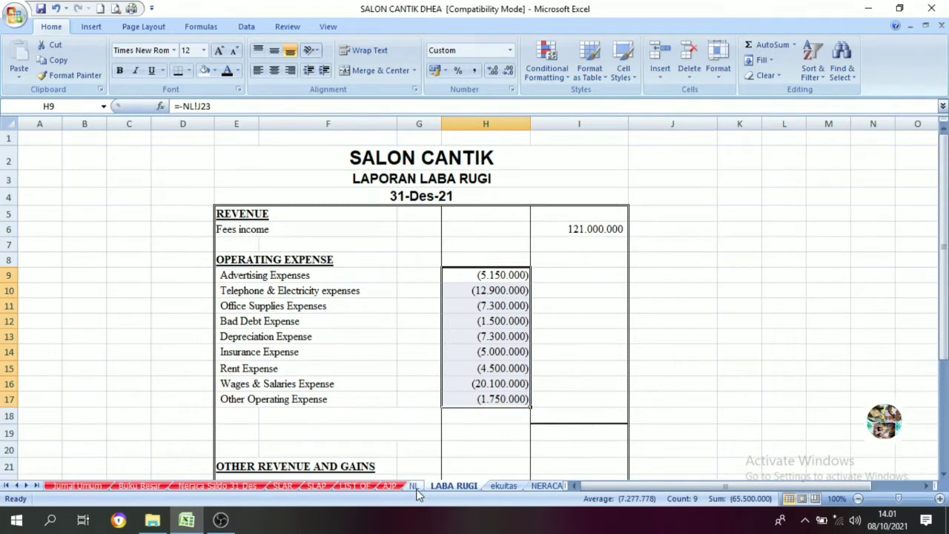
{"action": "left_click", "coordinate": [414, 486]}
{"action": "left_click_drag", "start_coordinate": [89, 243], "coordinate": [94, 326]}
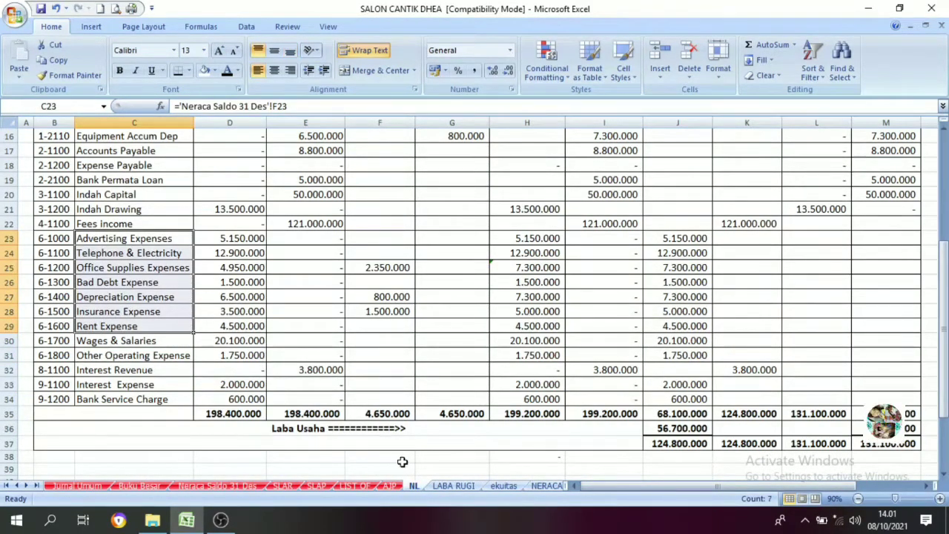
{"action": "left_click", "coordinate": [452, 486]}
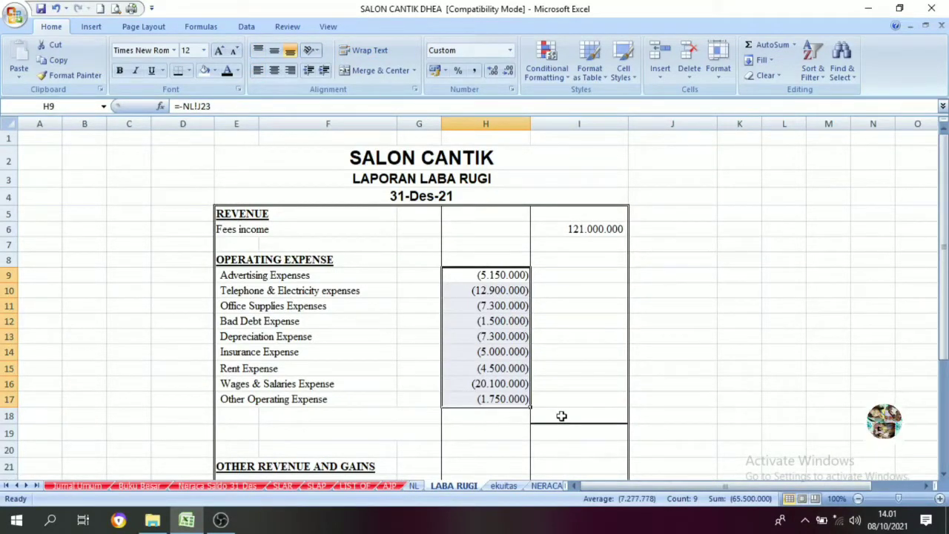
Step: Set the font colour of the operating expense total in I18, the sum of H9:H17, to black
{"action": "left_click", "coordinate": [519, 416]}
{"action": "left_click", "coordinate": [561, 416]}
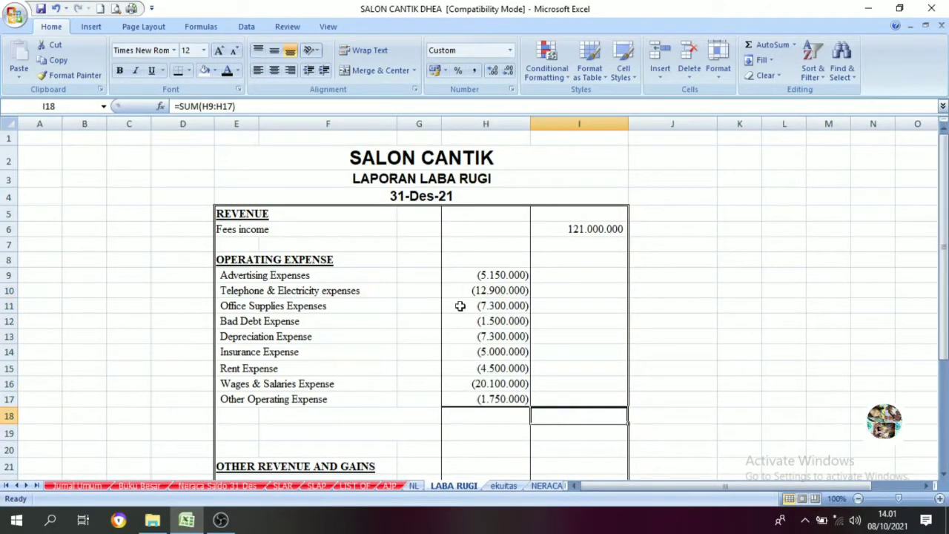
{"action": "left_click", "coordinate": [227, 70]}
{"action": "left_click", "coordinate": [504, 413]}
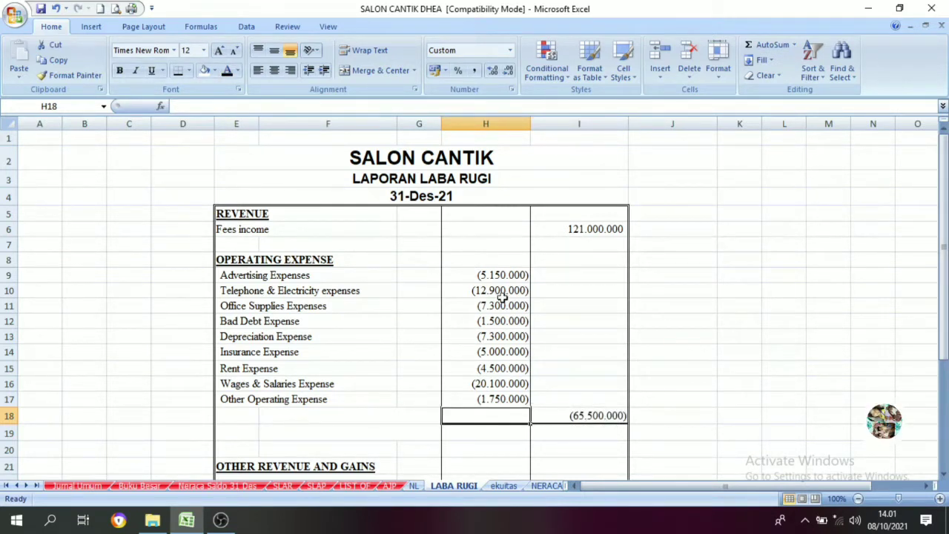
{"action": "left_click_drag", "start_coordinate": [464, 273], "coordinate": [460, 399]}
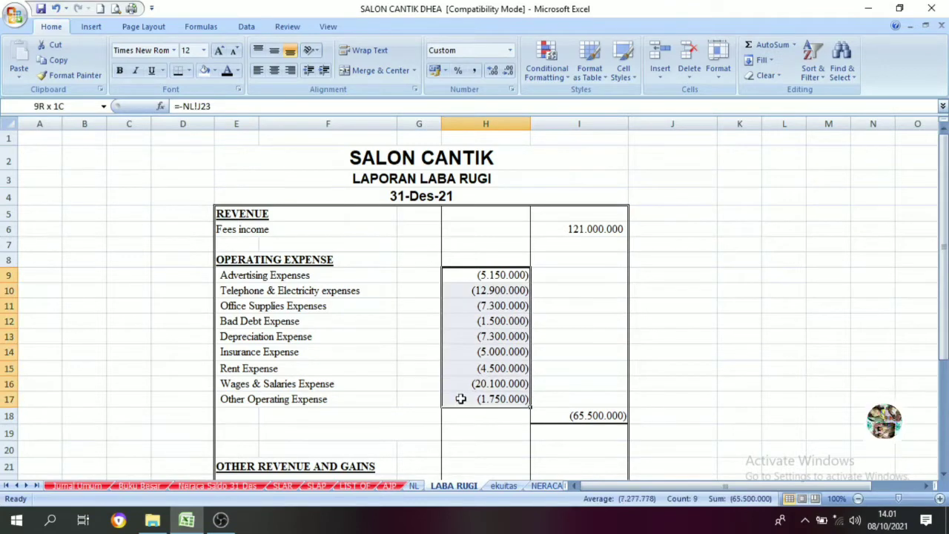
{"action": "left_click", "coordinate": [586, 412]}
Step: Set the font colour of the operating profit amount in I19, calculated as I6+I18, to black
{"action": "left_click", "coordinate": [602, 430]}
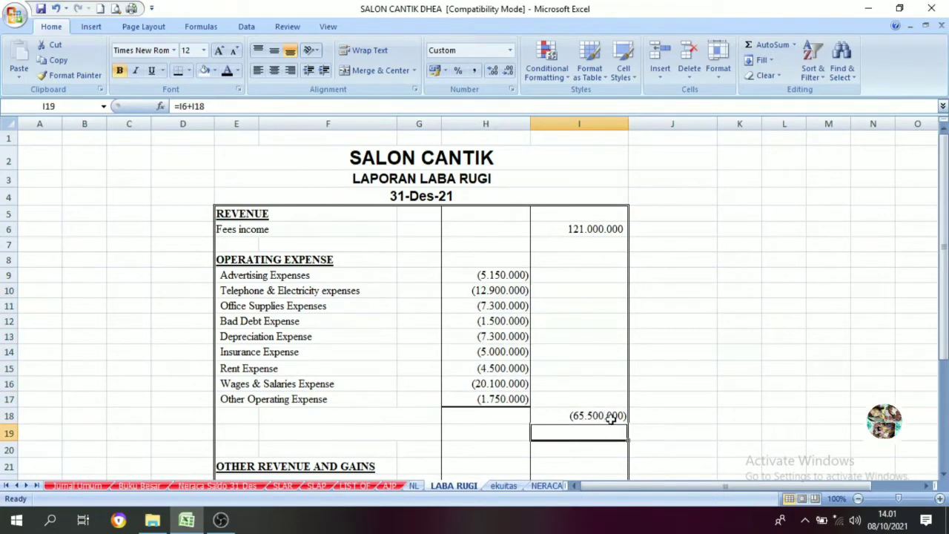
{"action": "scroll", "coordinate": [586, 371], "scroll_direction": "down", "scroll_amount": 3}
{"action": "scroll", "coordinate": [556, 337], "scroll_direction": "up", "scroll_amount": 1}
{"action": "scroll", "coordinate": [556, 336], "scroll_direction": "up", "scroll_amount": 1}
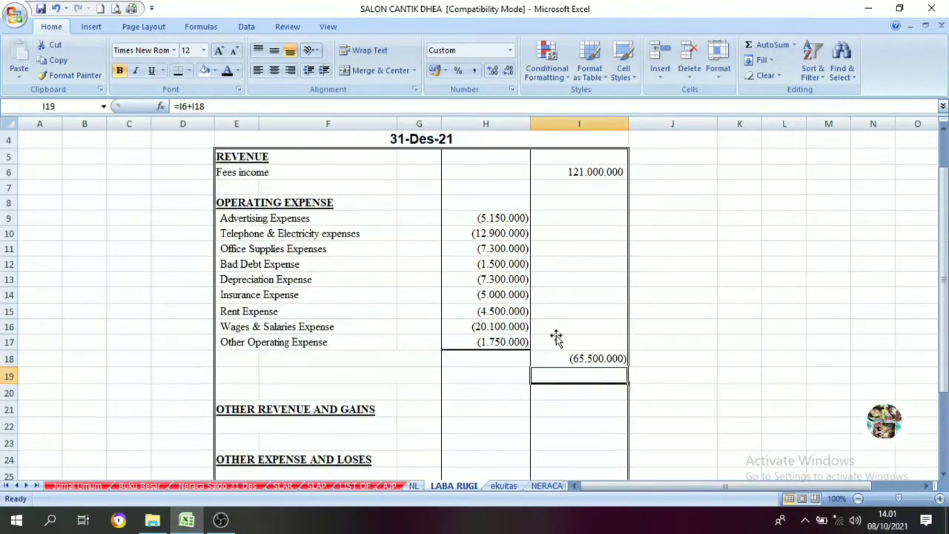
{"action": "left_click", "coordinate": [703, 291]}
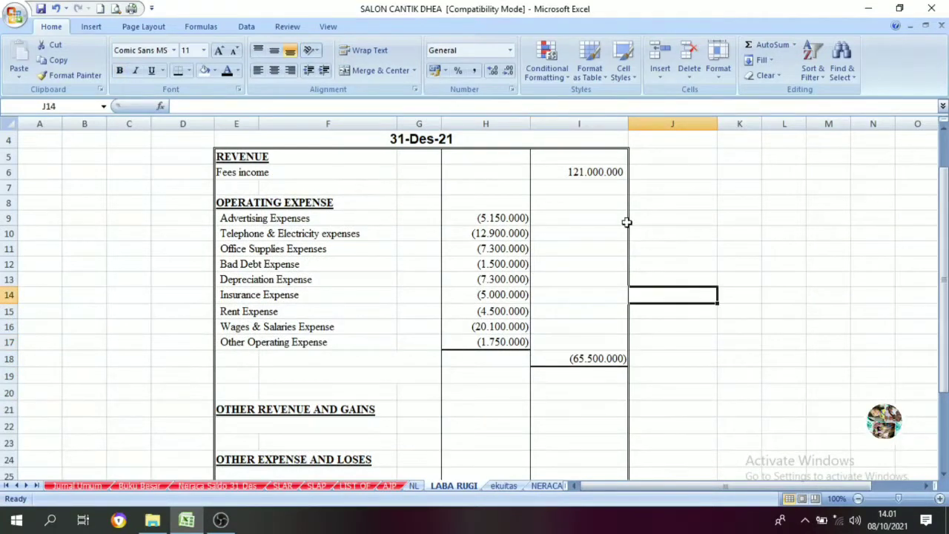
{"action": "left_click", "coordinate": [584, 173]}
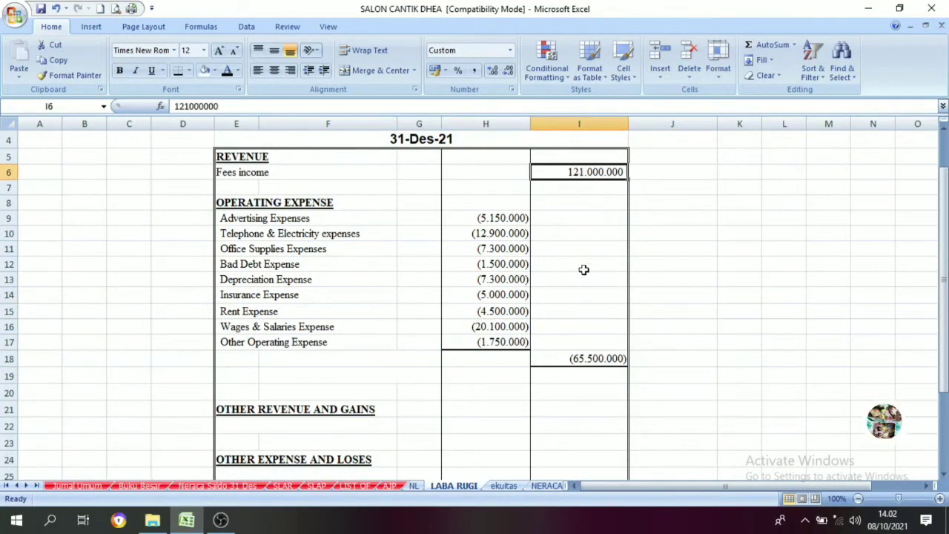
{"action": "left_click", "coordinate": [583, 359]}
{"action": "left_click", "coordinate": [583, 374]}
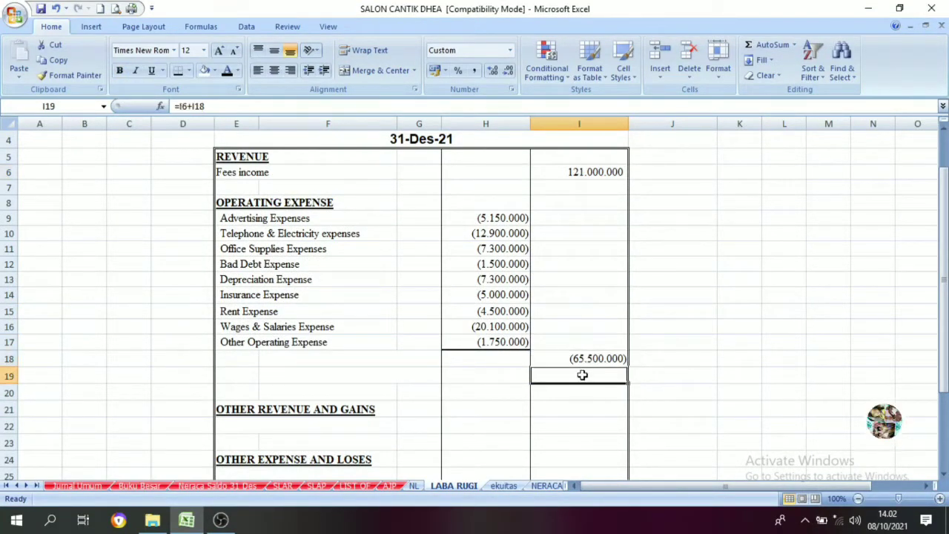
{"action": "left_click", "coordinate": [227, 71]}
Step: Set the font colour of the "Operating Profit ====>>" label in the merged cell F19 to black
{"action": "left_click", "coordinate": [367, 377]}
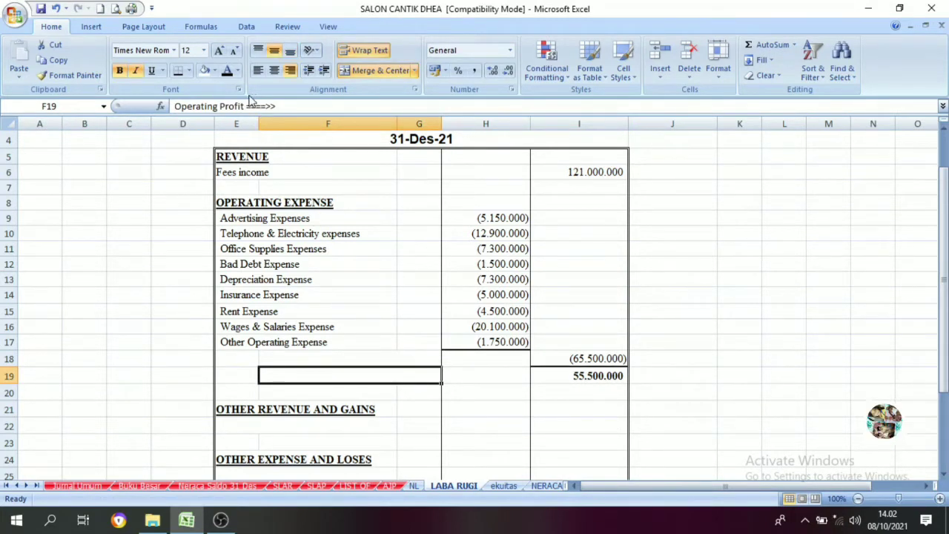
{"action": "left_click", "coordinate": [226, 71]}
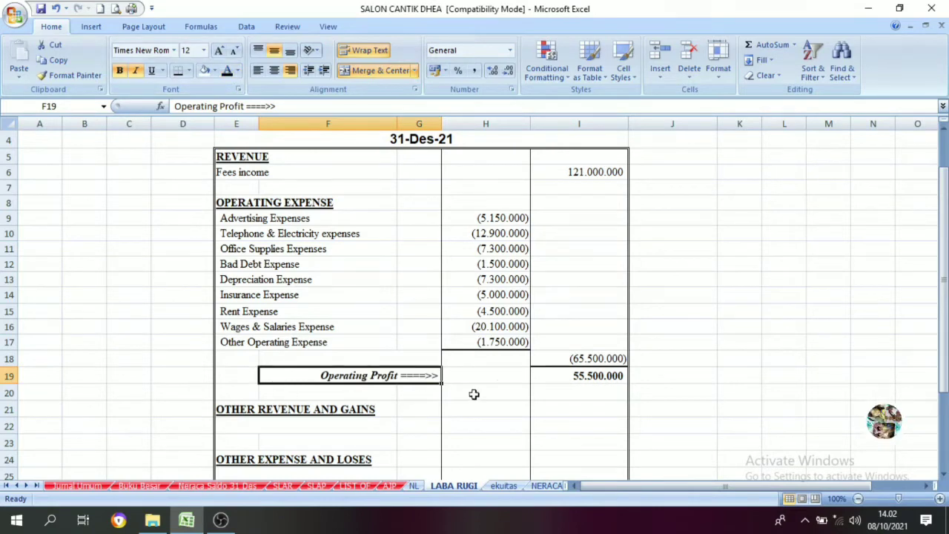
{"action": "left_click", "coordinate": [582, 374]}
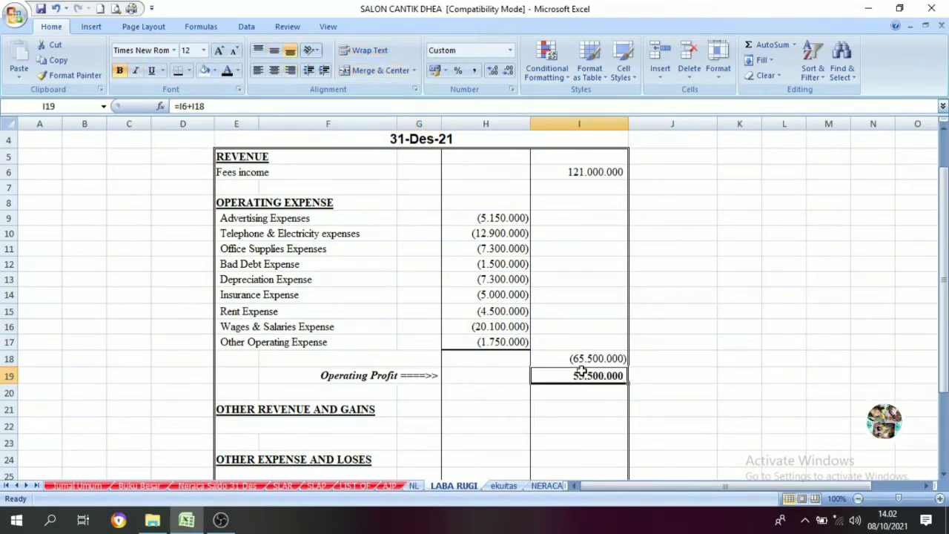
Step: Review the operating profit in row 19, the Fees income entry in E6 and the operating expense names in E9:E17
{"action": "left_click", "coordinate": [371, 382]}
{"action": "left_click", "coordinate": [536, 379]}
{"action": "scroll", "coordinate": [536, 384], "scroll_direction": "down", "scroll_amount": 2}
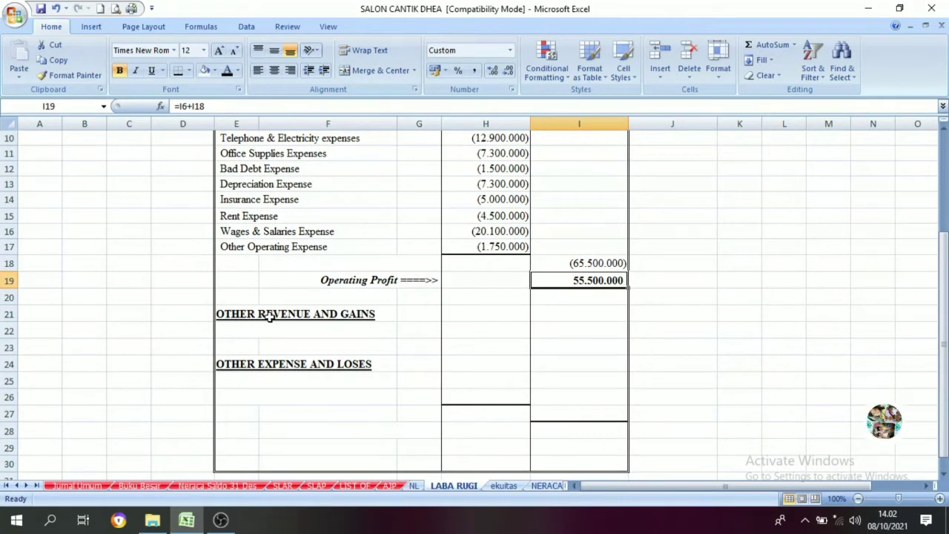
{"action": "scroll", "coordinate": [245, 313], "scroll_direction": "up", "scroll_amount": 3}
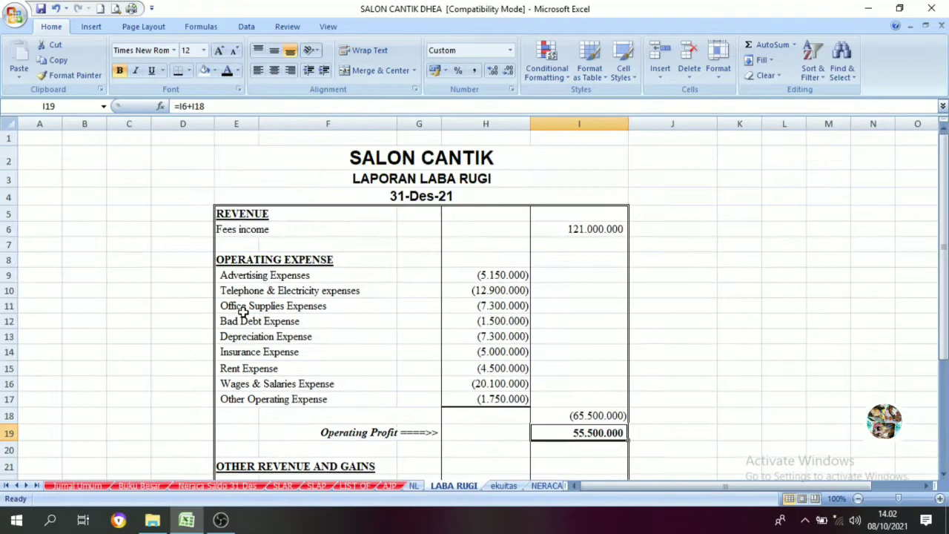
{"action": "left_click", "coordinate": [231, 215]}
{"action": "left_click", "coordinate": [222, 230]}
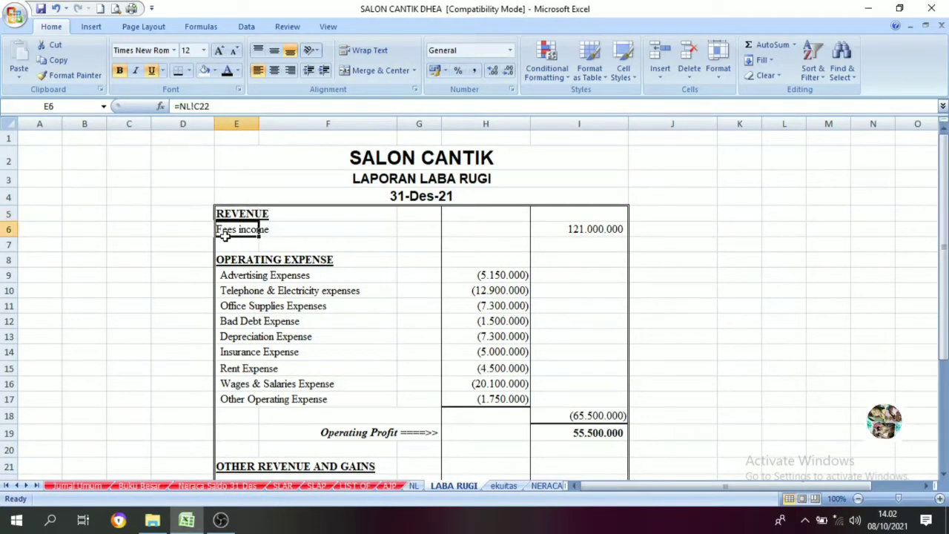
{"action": "scroll", "coordinate": [225, 262], "scroll_direction": "down", "scroll_amount": 2}
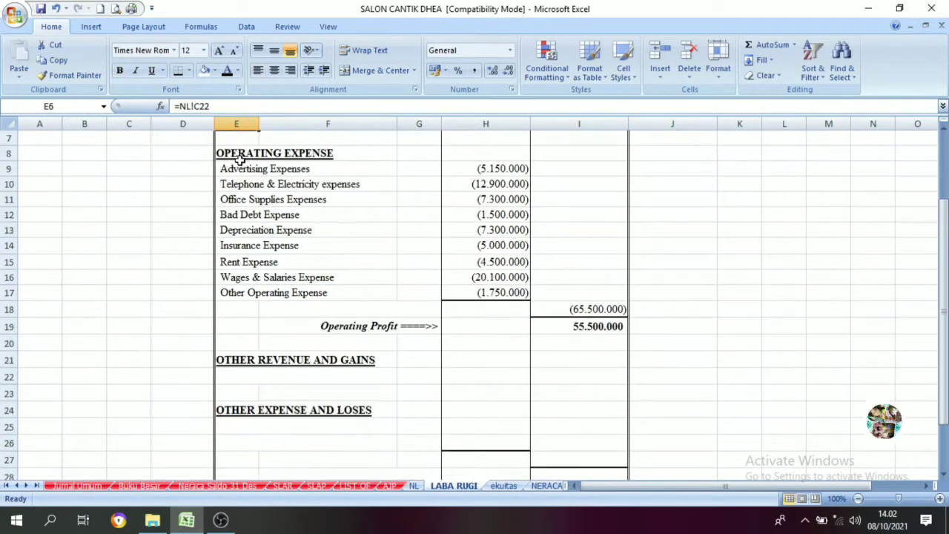
{"action": "left_click_drag", "start_coordinate": [228, 168], "coordinate": [234, 290]}
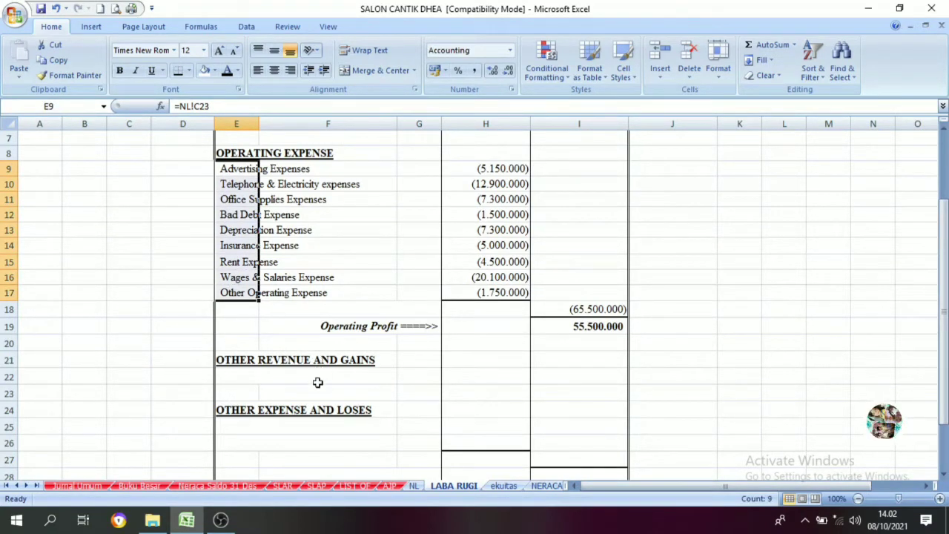
Step: Check account 8-1100 Interest Revenue in row 32 of NL and set the font colour of its linked label in LABA RUGI E22 to black
{"action": "left_click", "coordinate": [415, 486]}
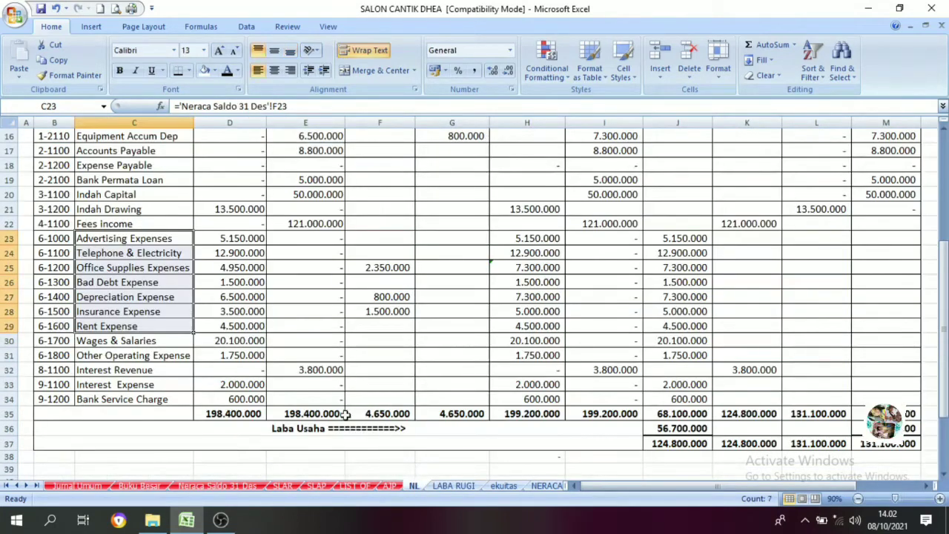
{"action": "left_click", "coordinate": [65, 369]}
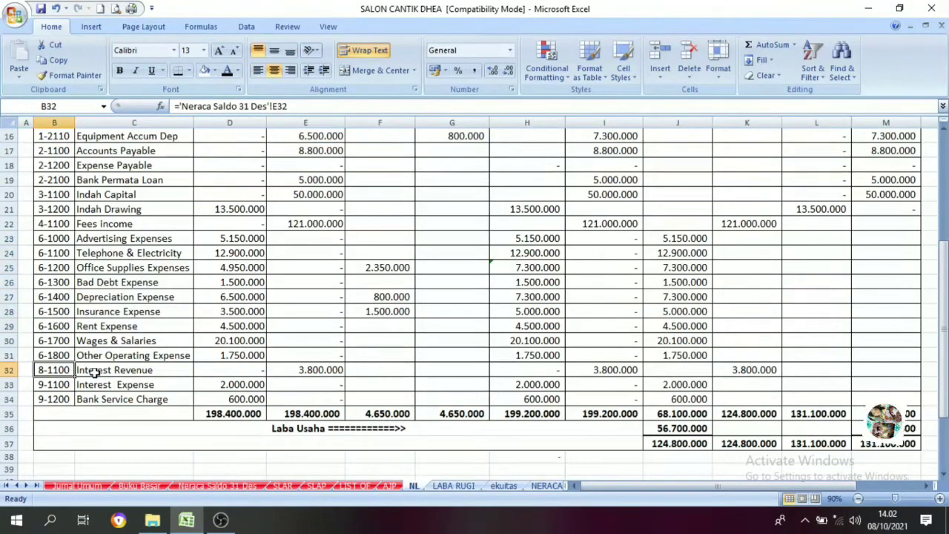
{"action": "left_click", "coordinate": [80, 369]}
{"action": "left_click", "coordinate": [70, 369]}
{"action": "left_click", "coordinate": [142, 370]}
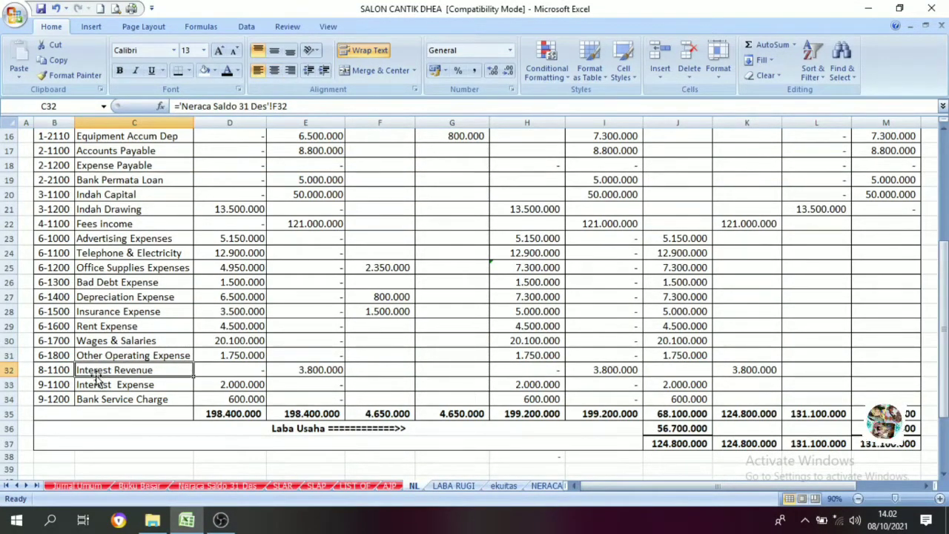
{"action": "left_click", "coordinate": [437, 486]}
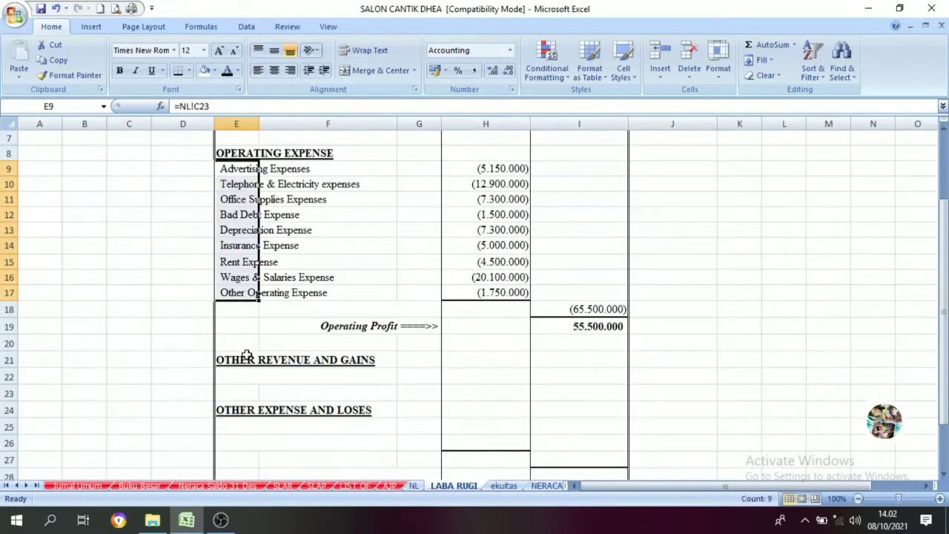
{"action": "left_click", "coordinate": [242, 375]}
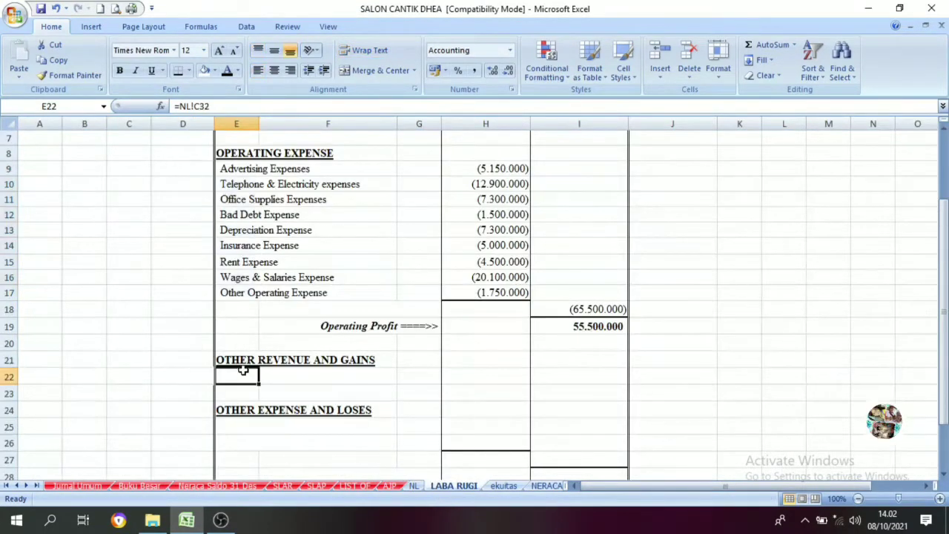
{"action": "left_click", "coordinate": [227, 72]}
Step: Locate the Interest Revenue amount in K32 of NL and set the font colour of its linked amount in LABA RUGI H22 to black
{"action": "left_click", "coordinate": [417, 485]}
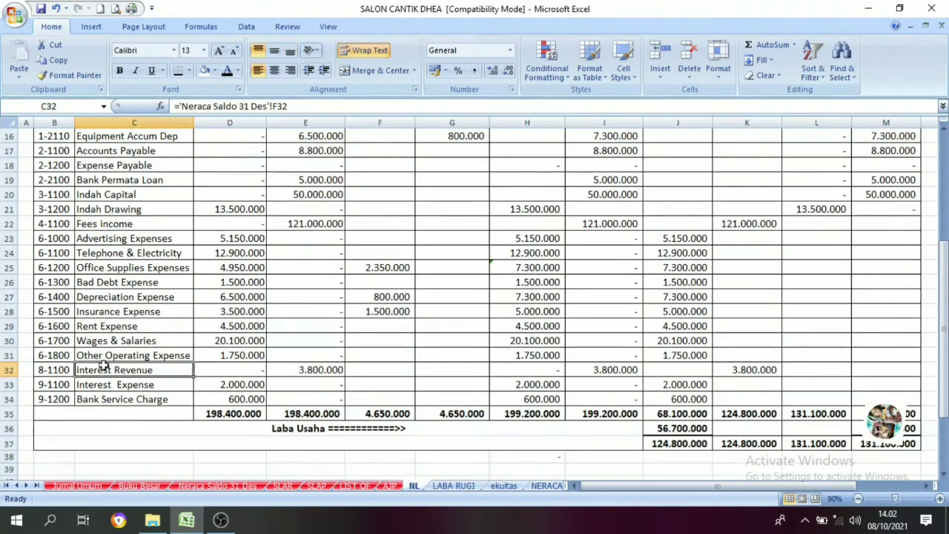
{"action": "left_click", "coordinate": [60, 369]}
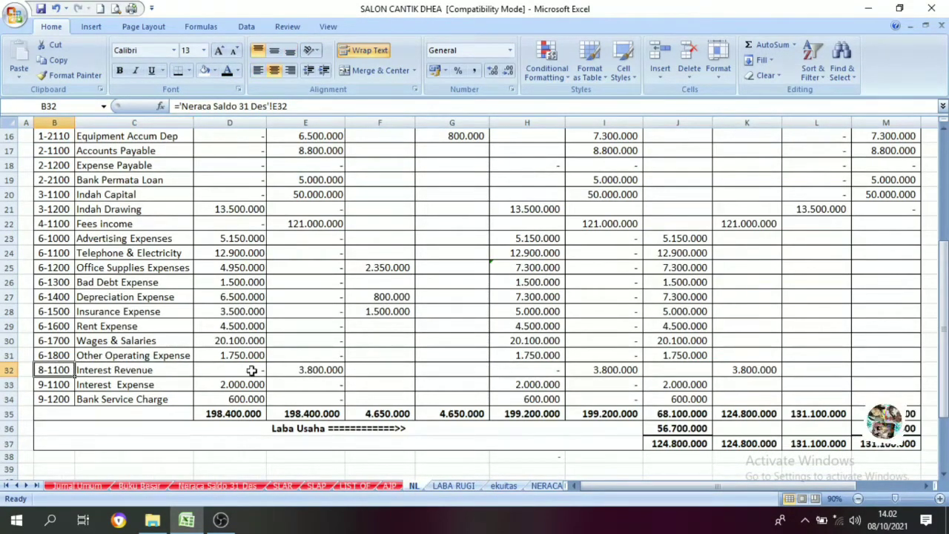
{"action": "left_click", "coordinate": [764, 366]}
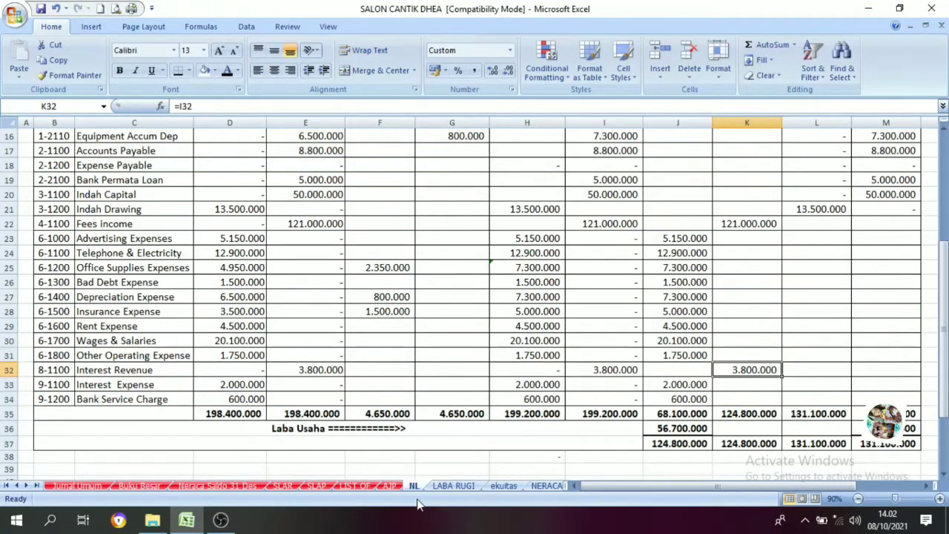
{"action": "left_click", "coordinate": [449, 487]}
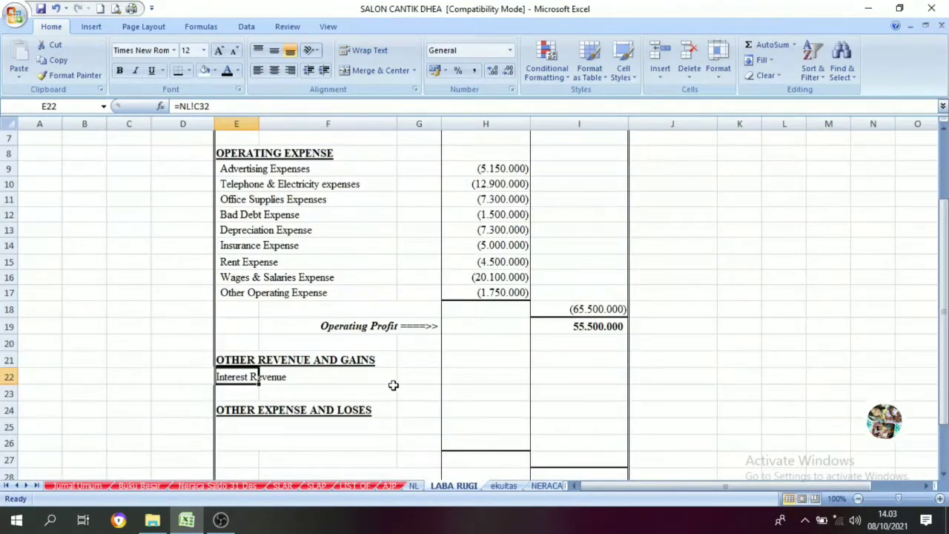
{"action": "left_click", "coordinate": [472, 378]}
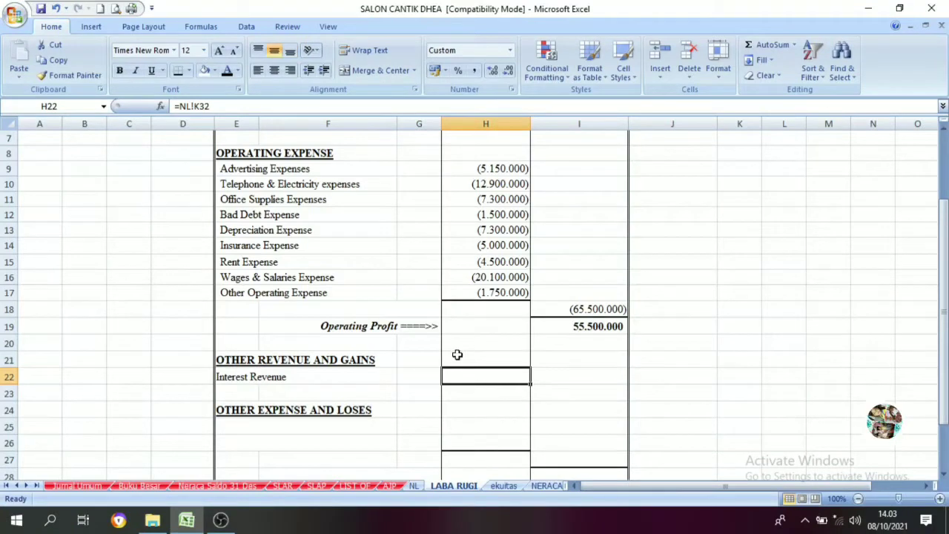
{"action": "left_click", "coordinate": [226, 71]}
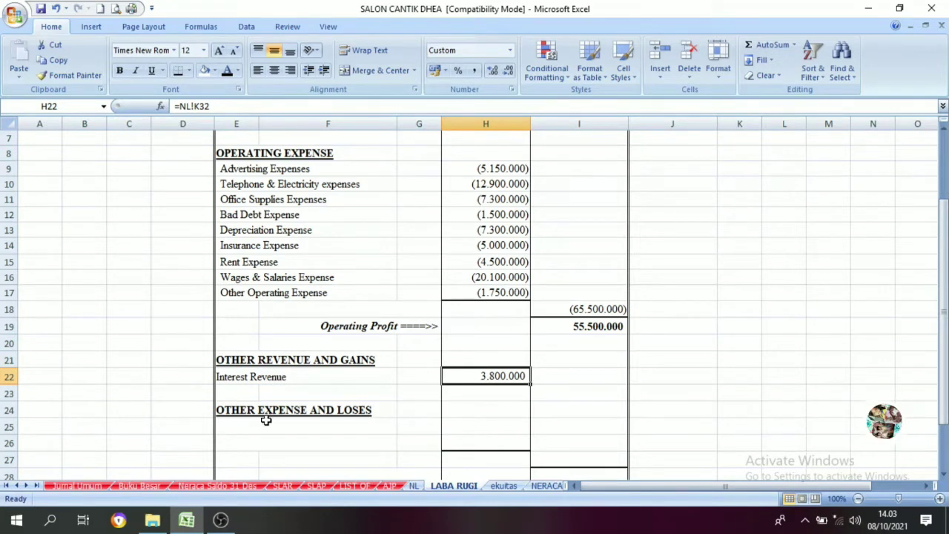
Step: Check accounts 9-1100 and 9-1200 on NL and set the font colour of the Interest Expense and Bank Service Charge labels in LABA RUGI E25:E26 to black
{"action": "scroll", "coordinate": [265, 420], "scroll_direction": "down", "scroll_amount": 1}
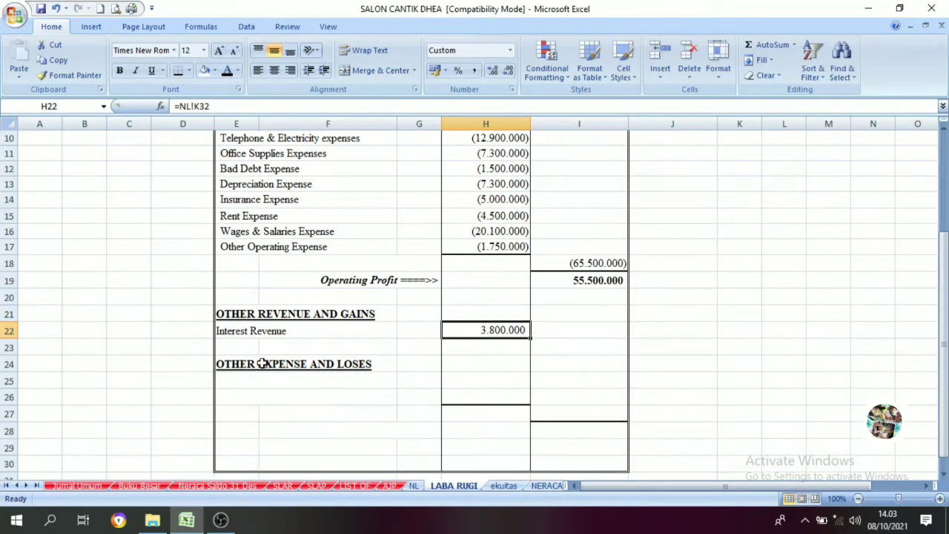
{"action": "left_click", "coordinate": [465, 368]}
{"action": "left_click", "coordinate": [470, 324]}
{"action": "left_click", "coordinate": [413, 485]}
{"action": "left_click_drag", "start_coordinate": [46, 389], "coordinate": [85, 397]}
{"action": "left_click", "coordinate": [92, 387]}
{"action": "left_click", "coordinate": [88, 398]}
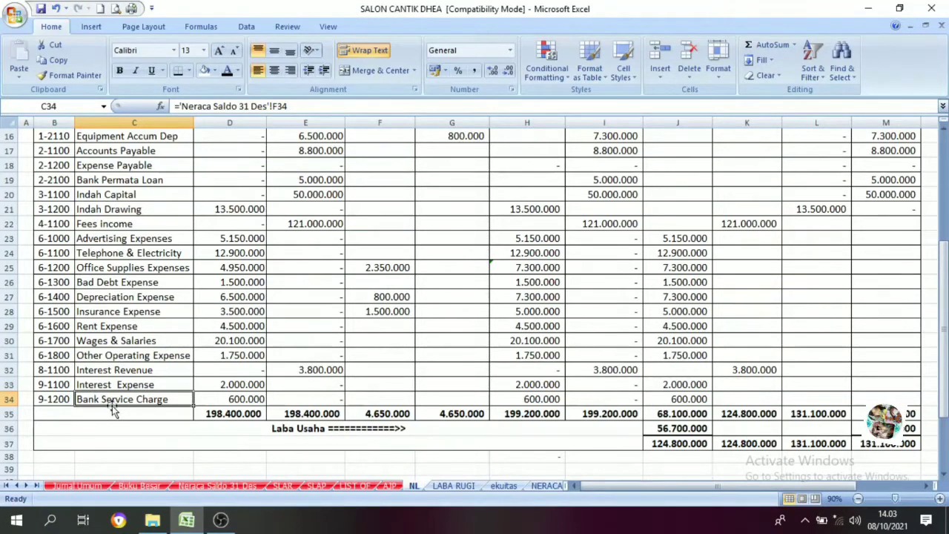
{"action": "left_click", "coordinate": [449, 486]}
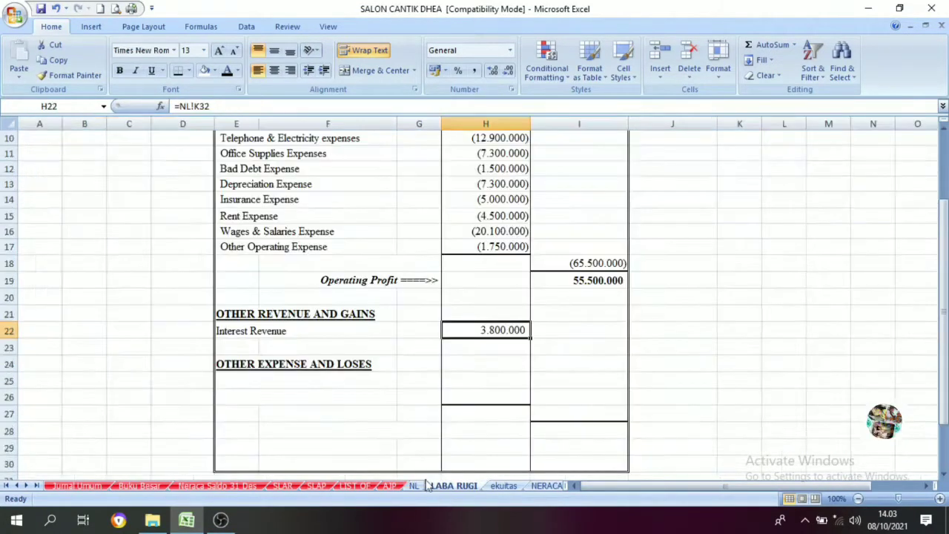
{"action": "left_click_drag", "start_coordinate": [248, 382], "coordinate": [245, 398]}
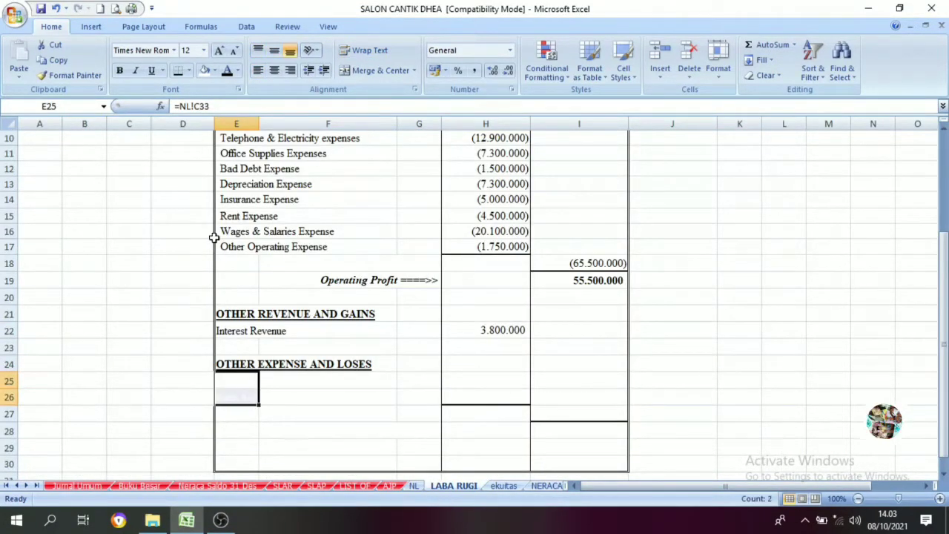
{"action": "left_click", "coordinate": [227, 70]}
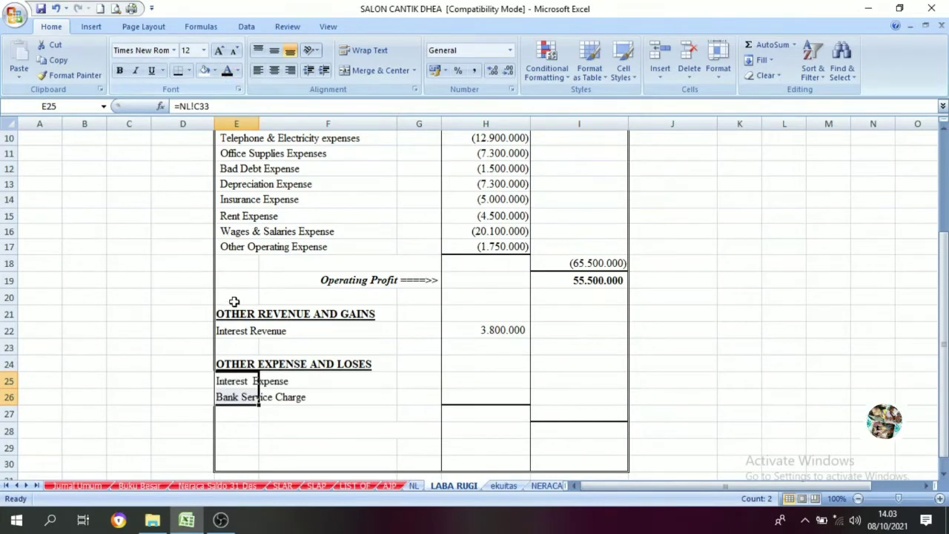
{"action": "left_click", "coordinate": [312, 410]}
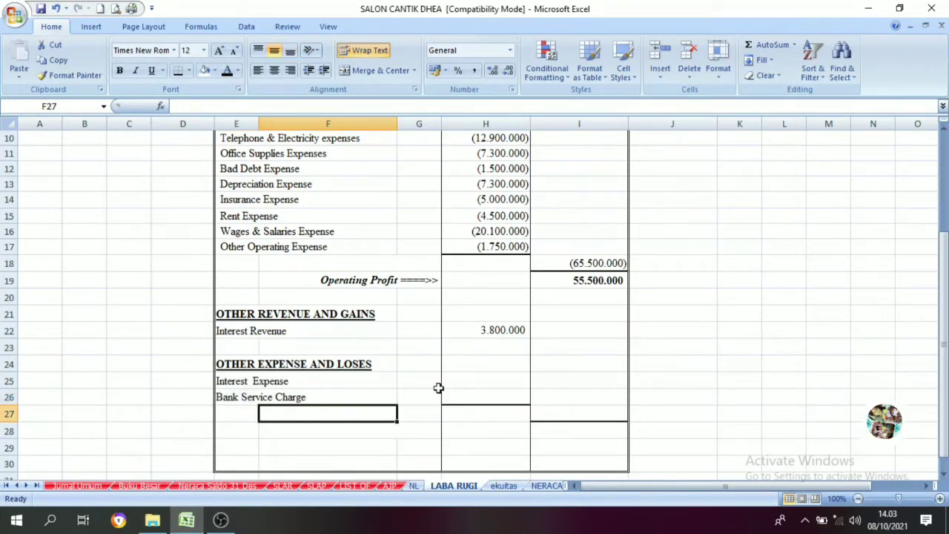
Step: Check the amounts in J33:J34 of NL and set the font colour of the linked negative amounts in LABA RUGI H25:H26 to black
{"action": "left_click_drag", "start_coordinate": [307, 386], "coordinate": [383, 396]}
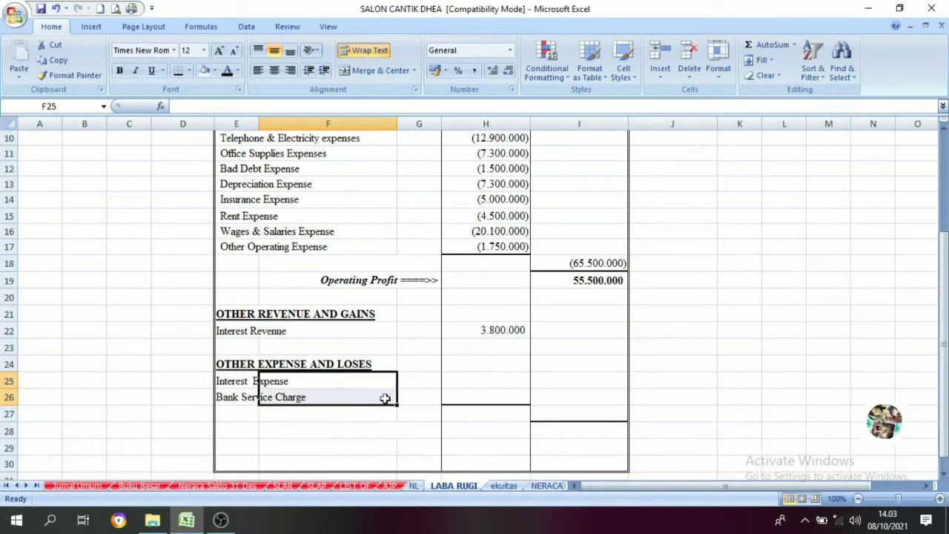
{"action": "left_click", "coordinate": [477, 374]}
{"action": "left_click", "coordinate": [414, 485]}
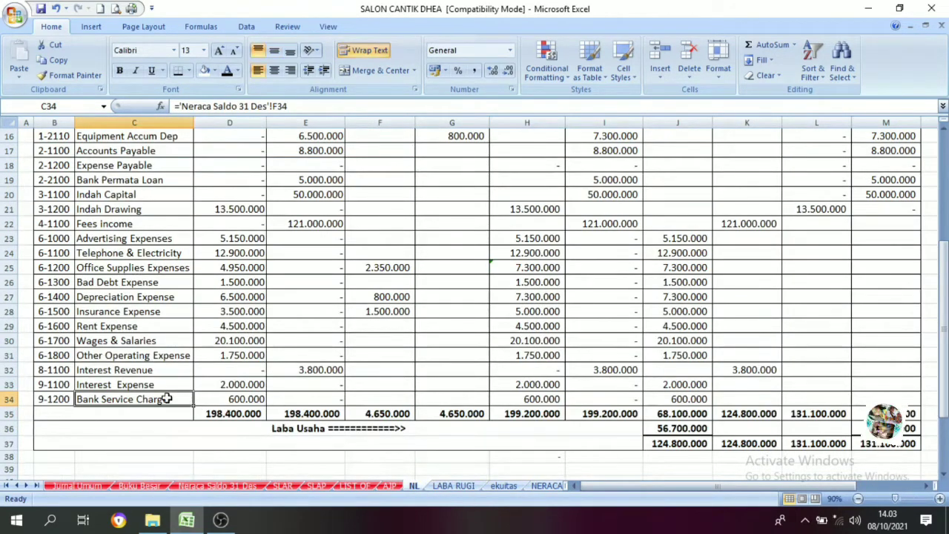
{"action": "left_click_drag", "start_coordinate": [674, 384], "coordinate": [669, 397]}
{"action": "left_click_drag", "start_coordinate": [97, 384], "coordinate": [660, 401]}
{"action": "left_click", "coordinate": [667, 400]}
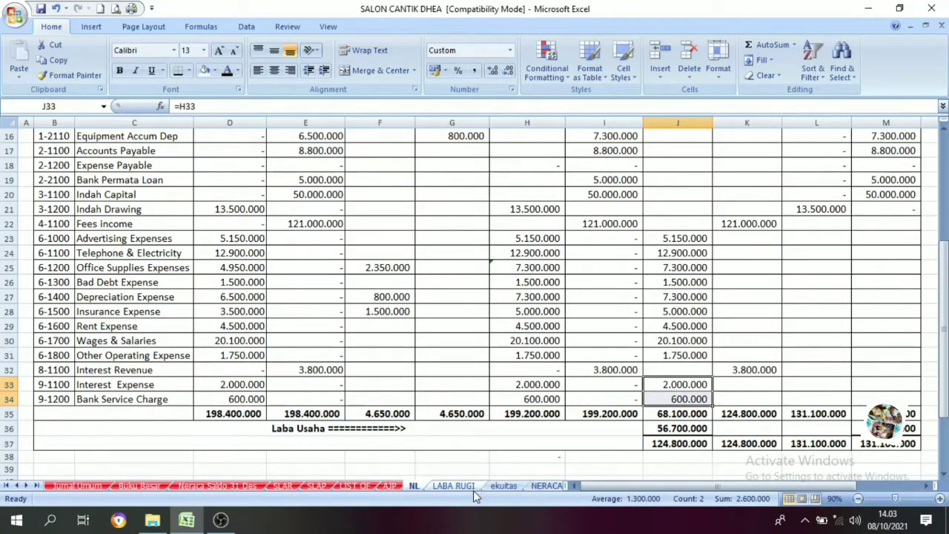
{"action": "left_click", "coordinate": [445, 487]}
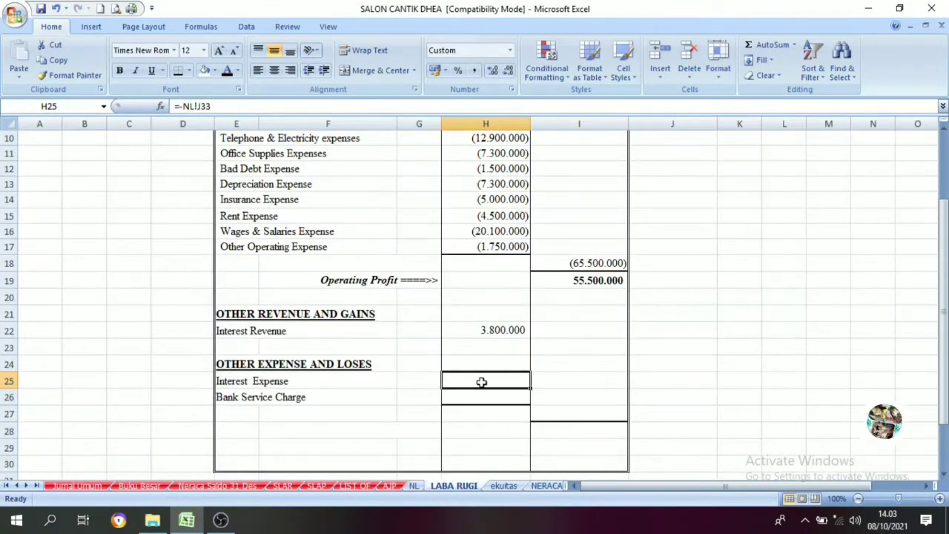
{"action": "left_click", "coordinate": [485, 412]}
{"action": "left_click_drag", "start_coordinate": [479, 381], "coordinate": [471, 393]}
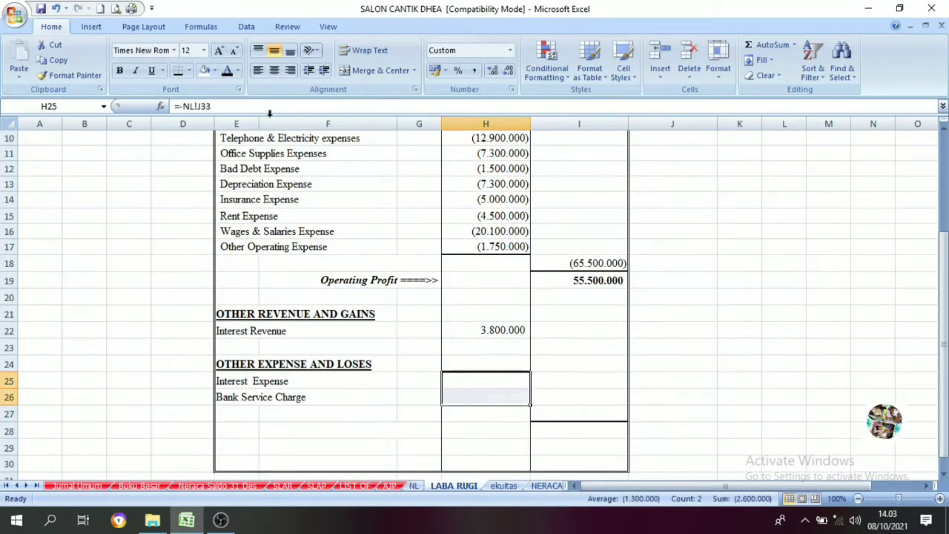
{"action": "left_click", "coordinate": [226, 70]}
{"action": "left_click", "coordinate": [470, 434]}
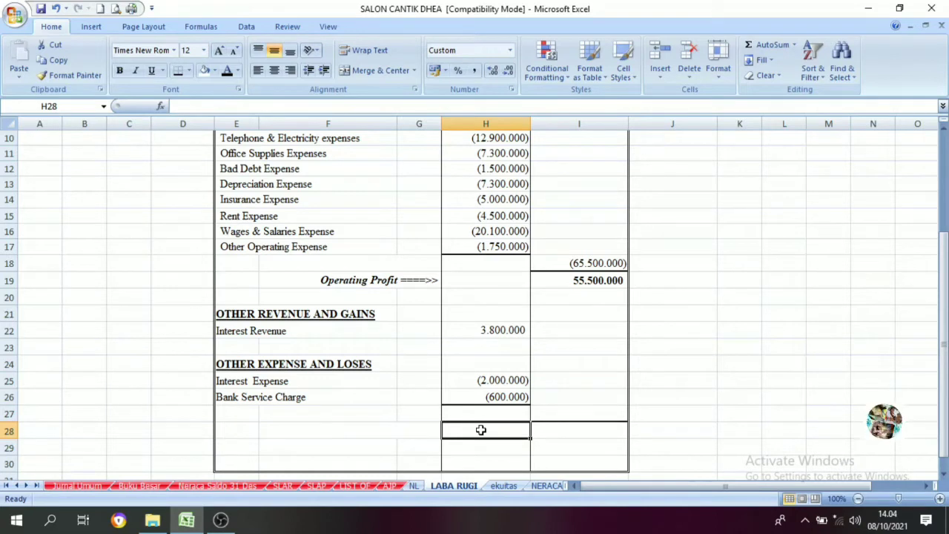
Step: Set the font colour of the other revenue and expense total in I27, the sum of H22:H26, to black
{"action": "left_click", "coordinate": [500, 330]}
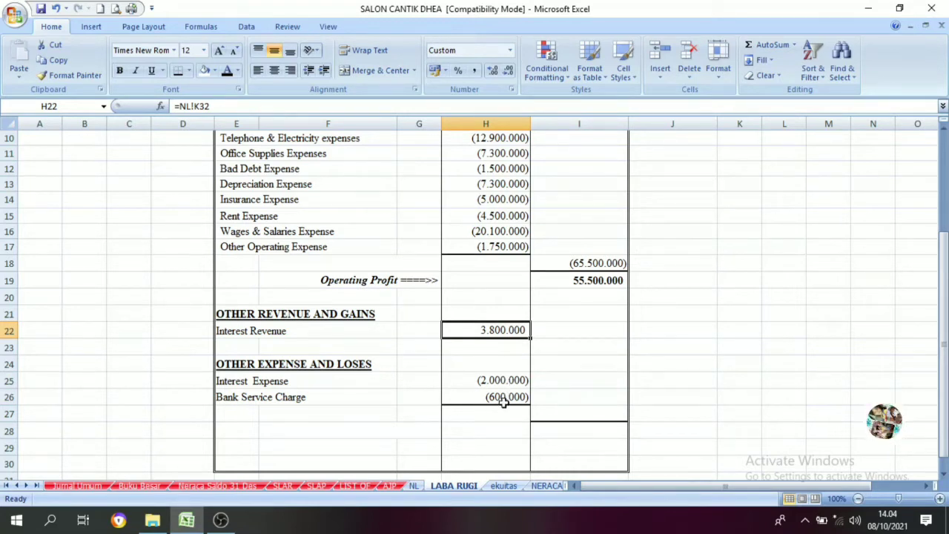
{"action": "left_click", "coordinate": [581, 416]}
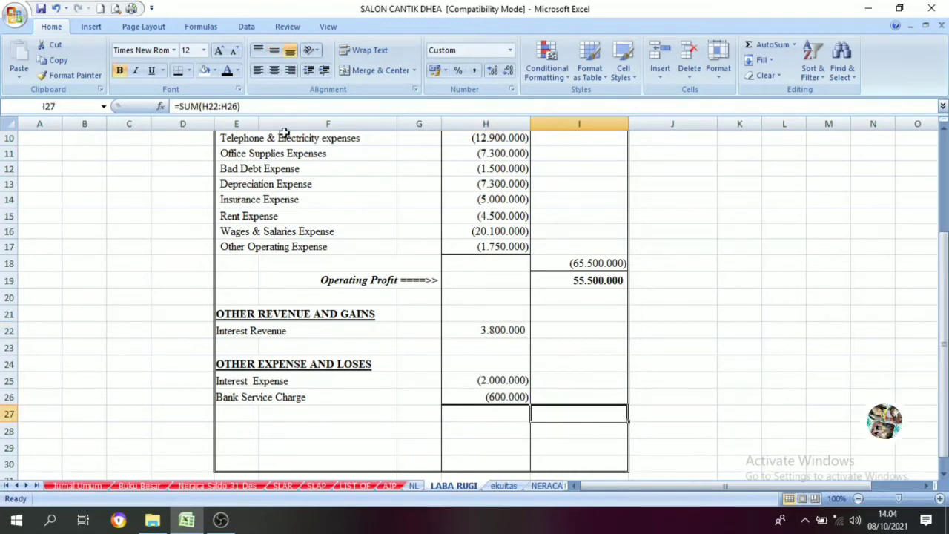
{"action": "left_click", "coordinate": [227, 71]}
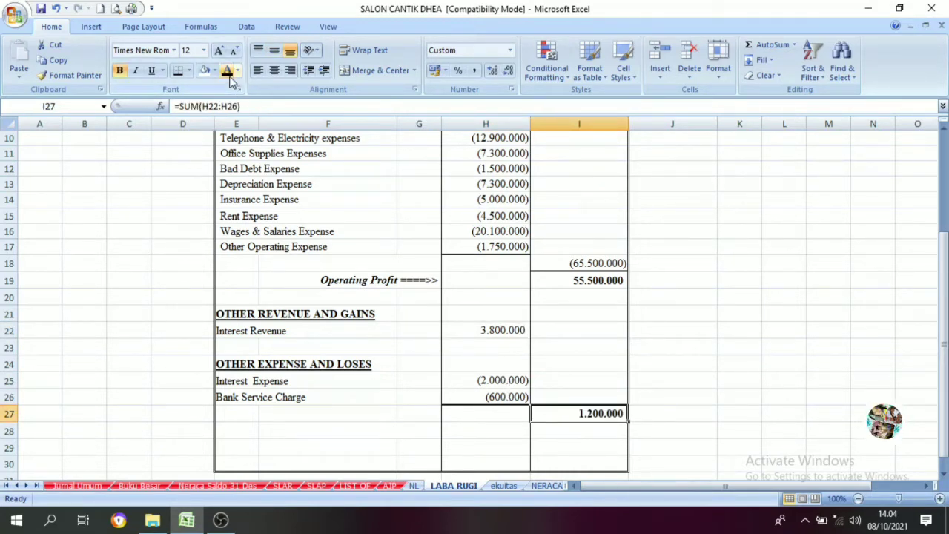
{"action": "left_click", "coordinate": [600, 445]}
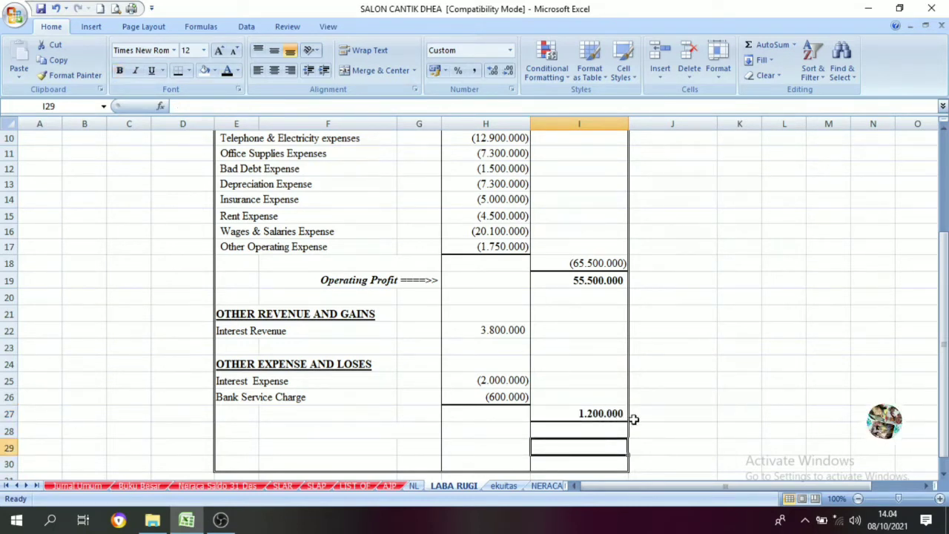
Step: Review the total formula in I27 against the Interest Revenue amount in H22
{"action": "left_click", "coordinate": [599, 413]}
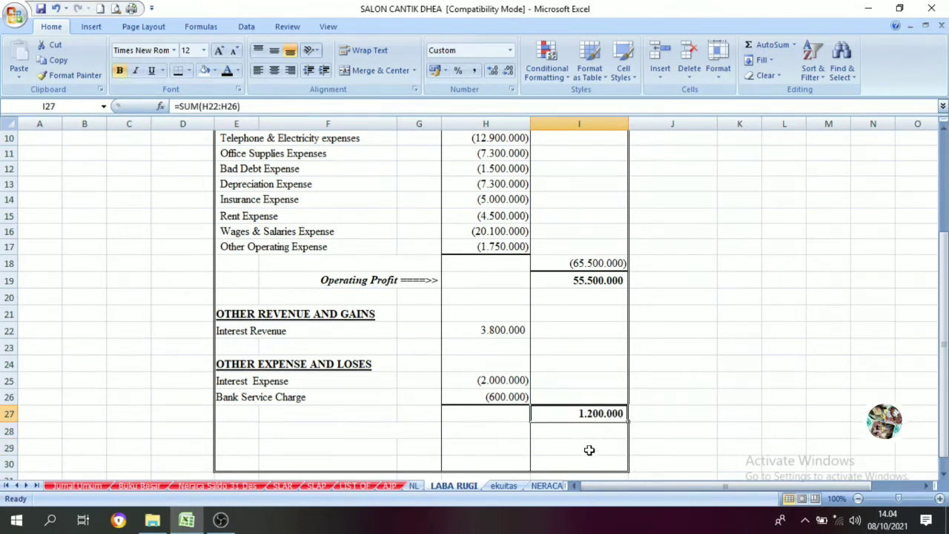
{"action": "left_click", "coordinate": [588, 448]}
{"action": "left_click", "coordinate": [583, 434]}
{"action": "left_click", "coordinate": [517, 444]}
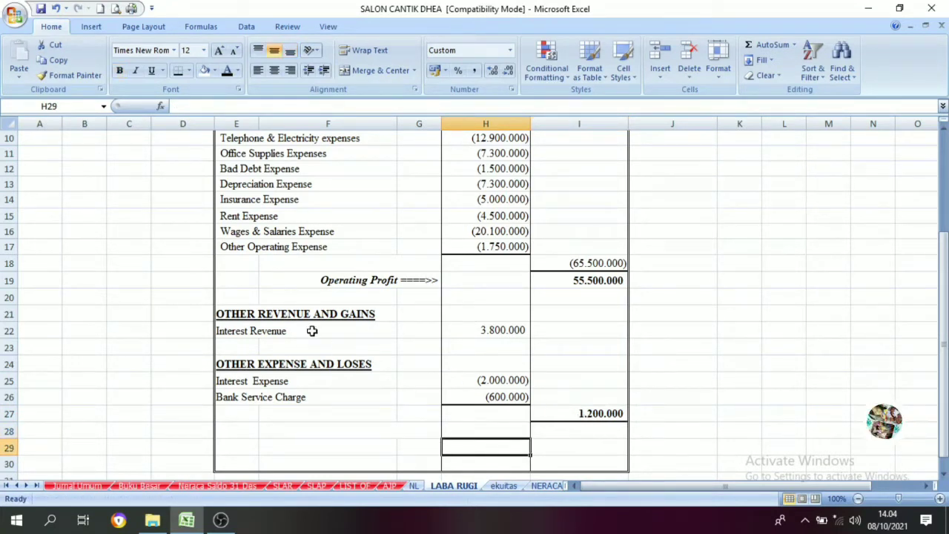
{"action": "left_click", "coordinate": [479, 331]}
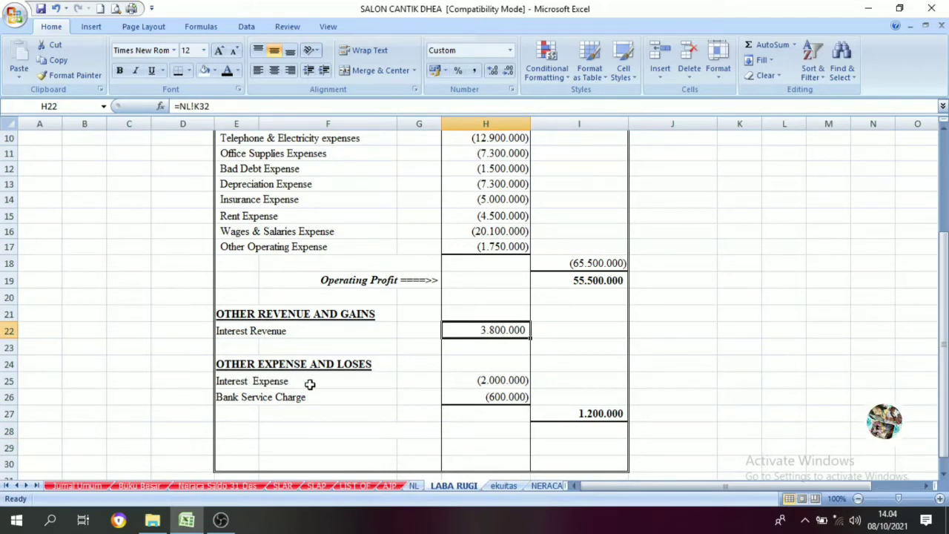
Step: Check the other revenue and expense amounts against operating profit, and set the font colour of the net profit formula =I19+I27 in I28 to black
{"action": "left_click_drag", "start_coordinate": [479, 381], "coordinate": [479, 394]}
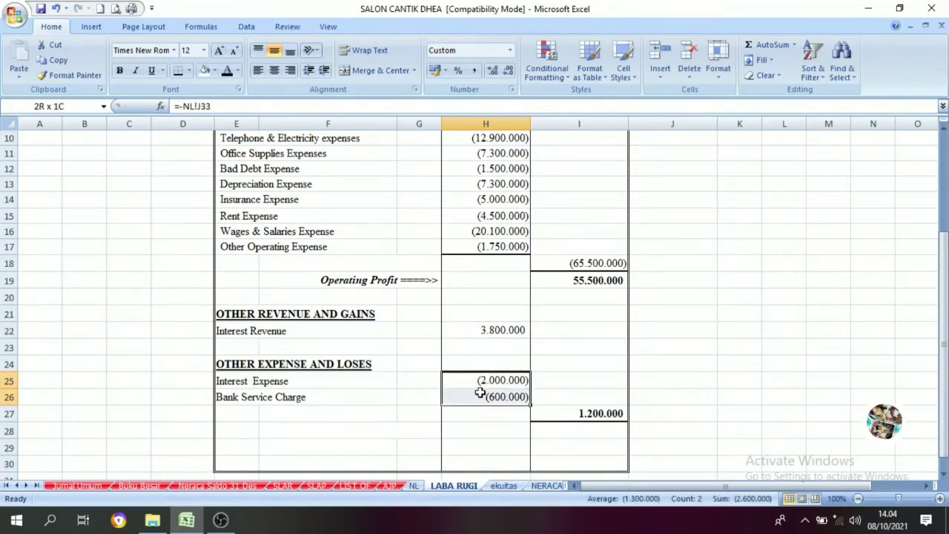
{"action": "left_click", "coordinate": [590, 412]}
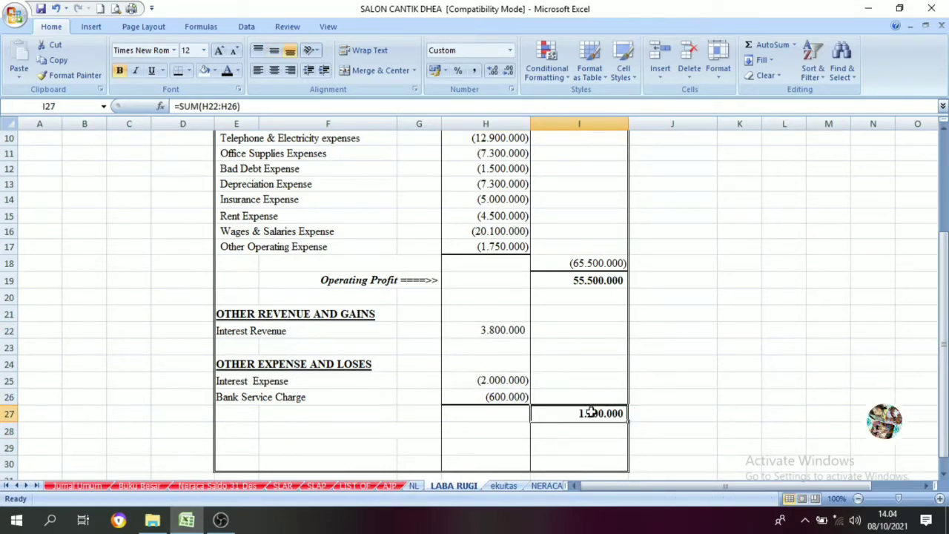
{"action": "left_click", "coordinate": [476, 328]}
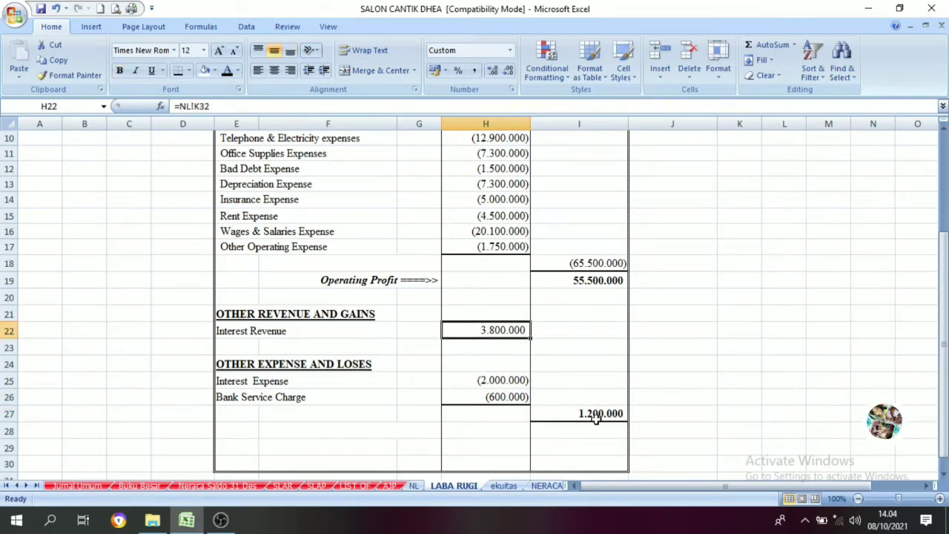
{"action": "left_click", "coordinate": [595, 417]}
{"action": "left_click", "coordinate": [581, 433]}
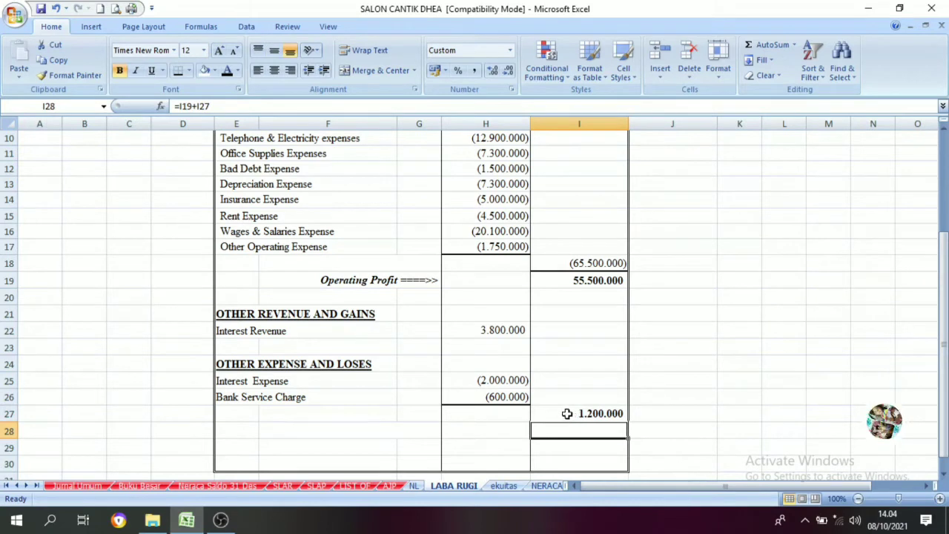
{"action": "left_click", "coordinate": [566, 414]}
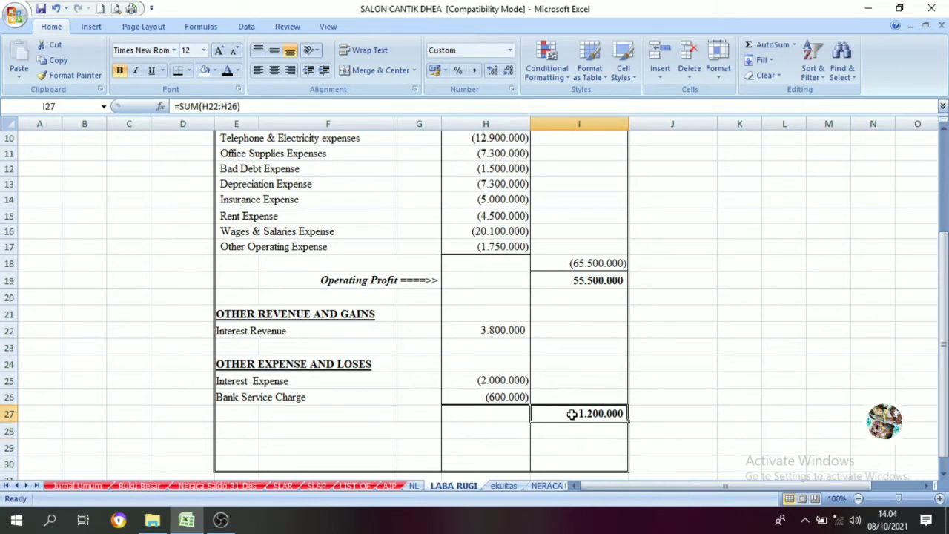
{"action": "left_click", "coordinate": [579, 281]}
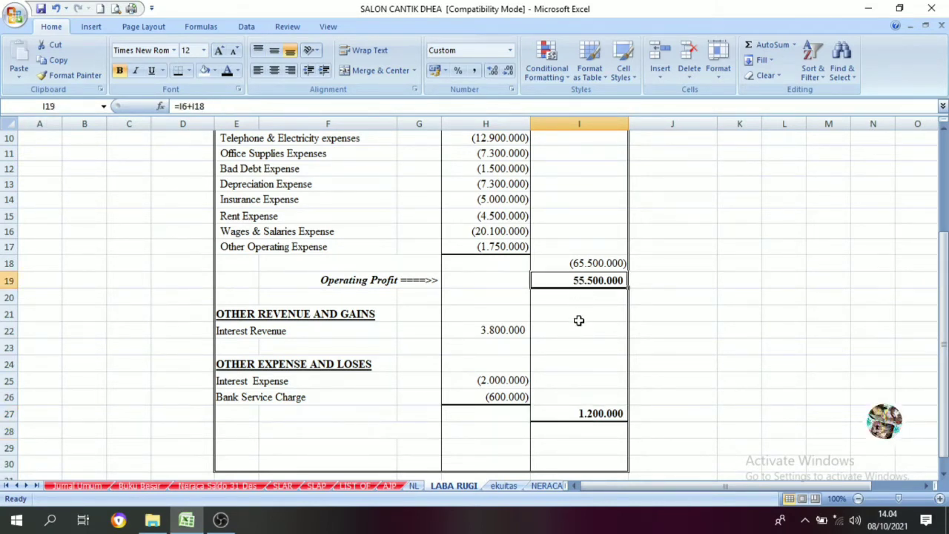
{"action": "left_click", "coordinate": [584, 417]}
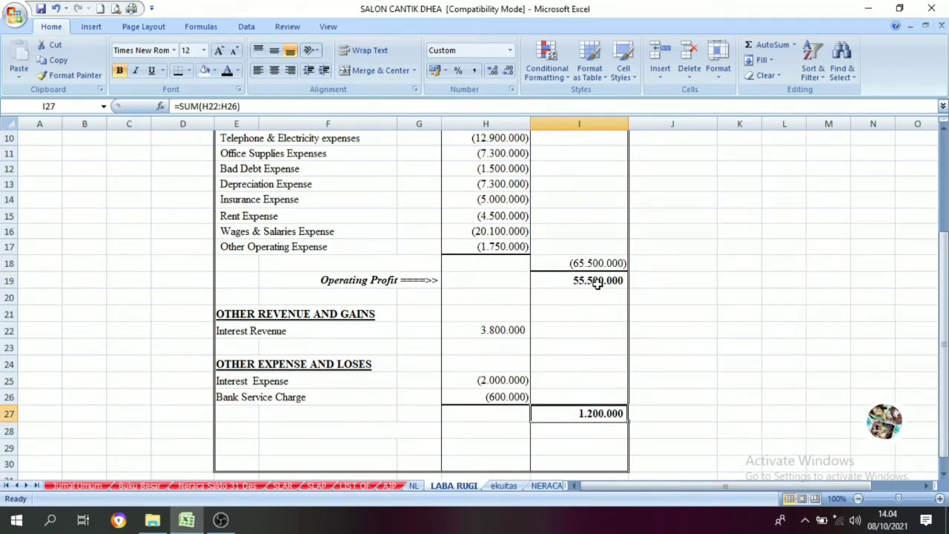
{"action": "left_click", "coordinate": [583, 448]}
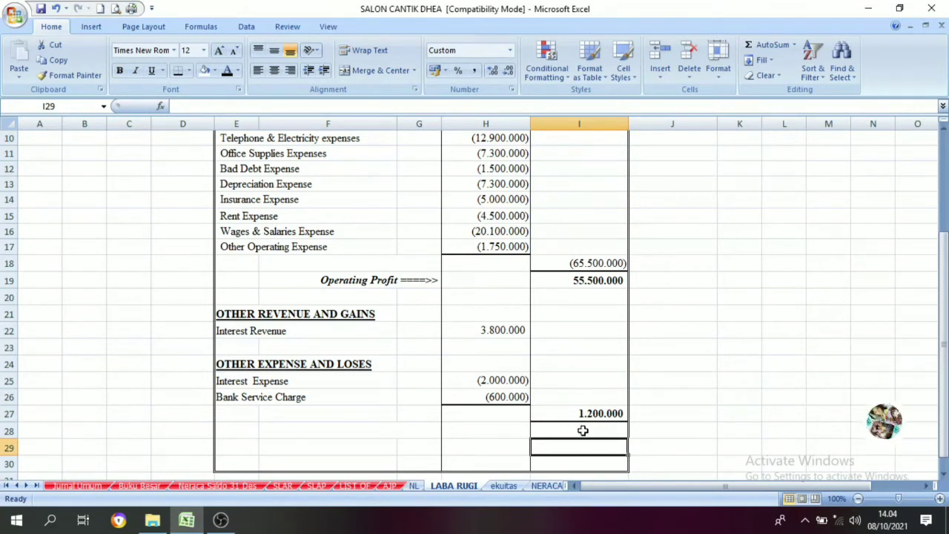
{"action": "left_click", "coordinate": [583, 430]}
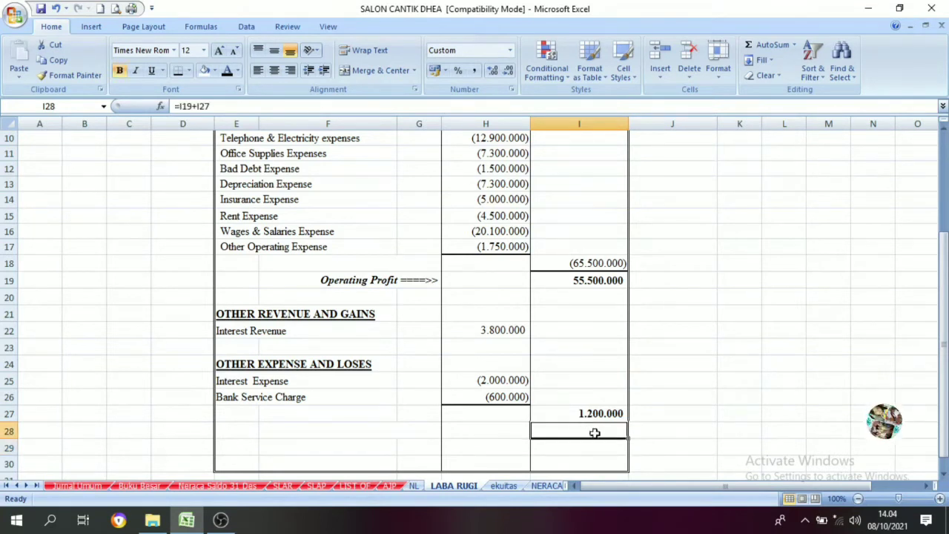
{"action": "left_click", "coordinate": [228, 71]}
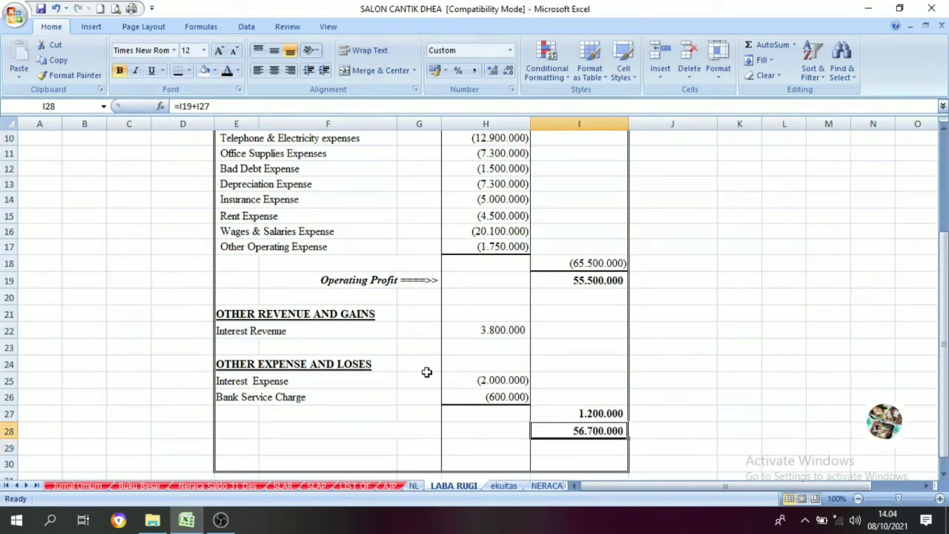
Step: Set the font colour of the Net Profit label in F28 to black
{"action": "left_click", "coordinate": [391, 436]}
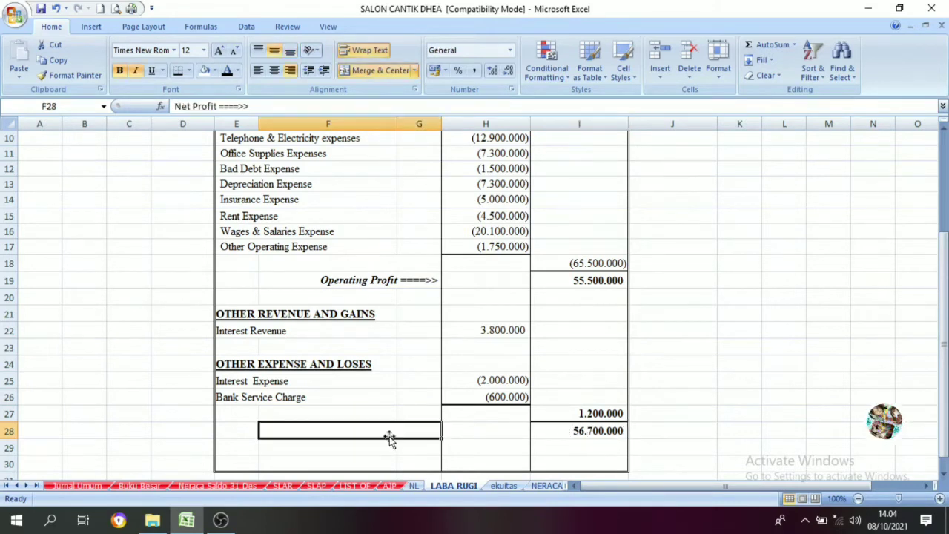
{"action": "left_click", "coordinate": [227, 72]}
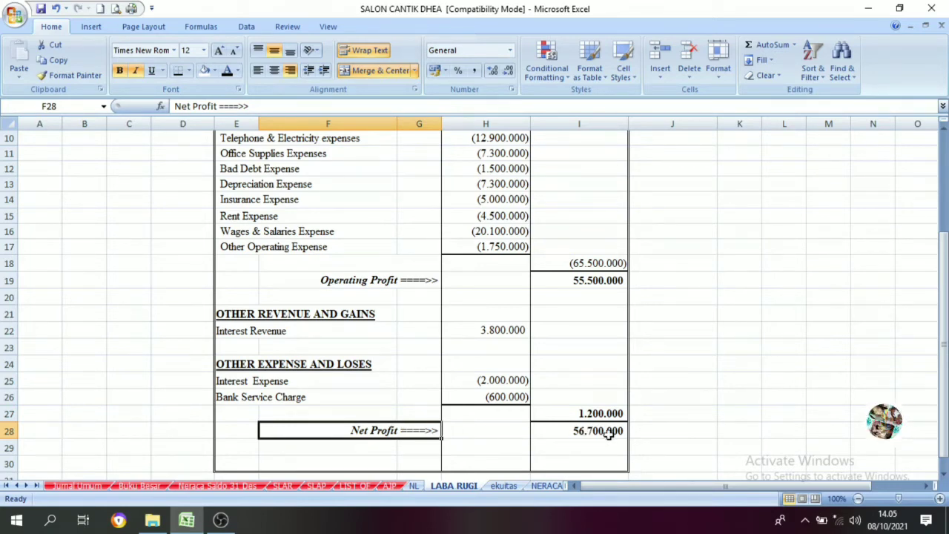
{"action": "left_click", "coordinate": [654, 428]}
Step: Compare the net profit in I28 of LABA RUGI with the Laba Usaha amount in J36 of the NL worksheet
{"action": "scroll", "coordinate": [615, 432], "scroll_direction": "down", "scroll_amount": 2}
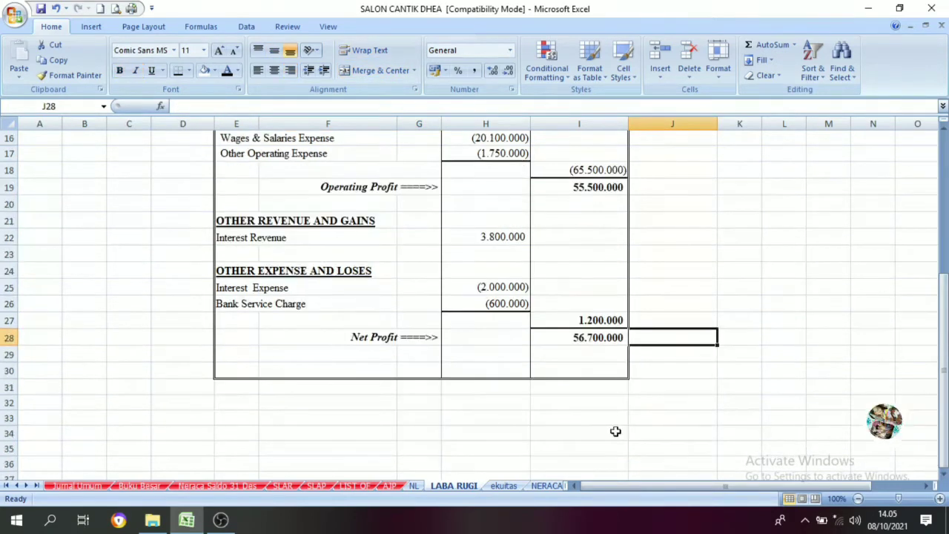
{"action": "left_click", "coordinate": [576, 339]}
{"action": "left_click", "coordinate": [357, 335]}
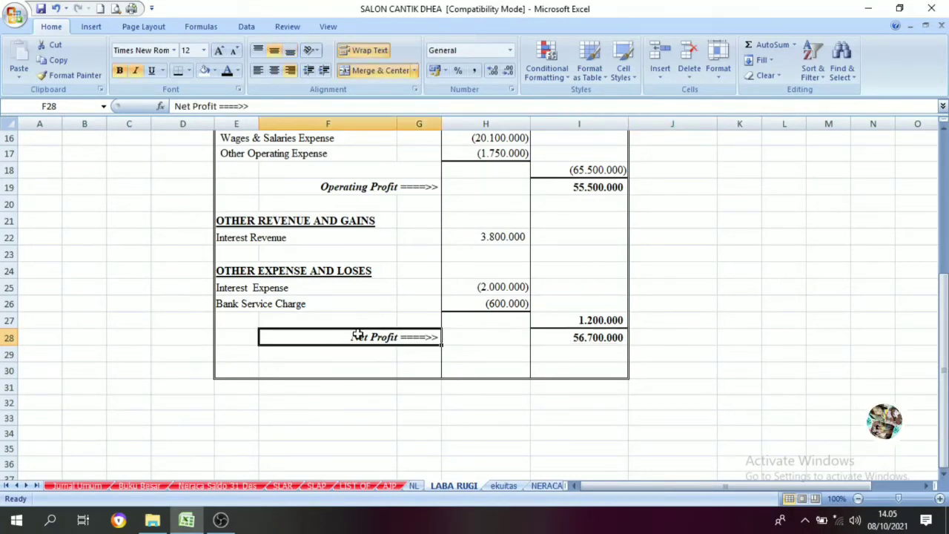
{"action": "left_click", "coordinate": [556, 334]}
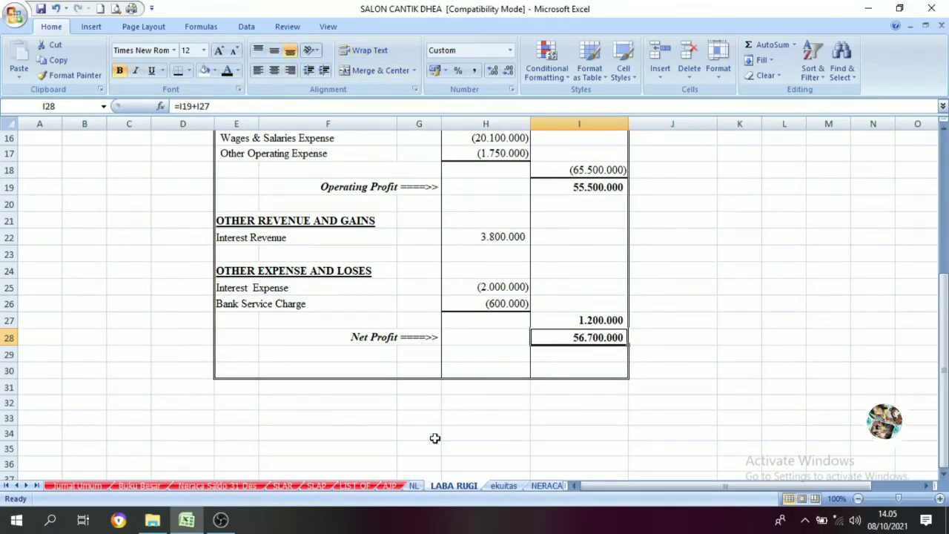
{"action": "left_click", "coordinate": [415, 486]}
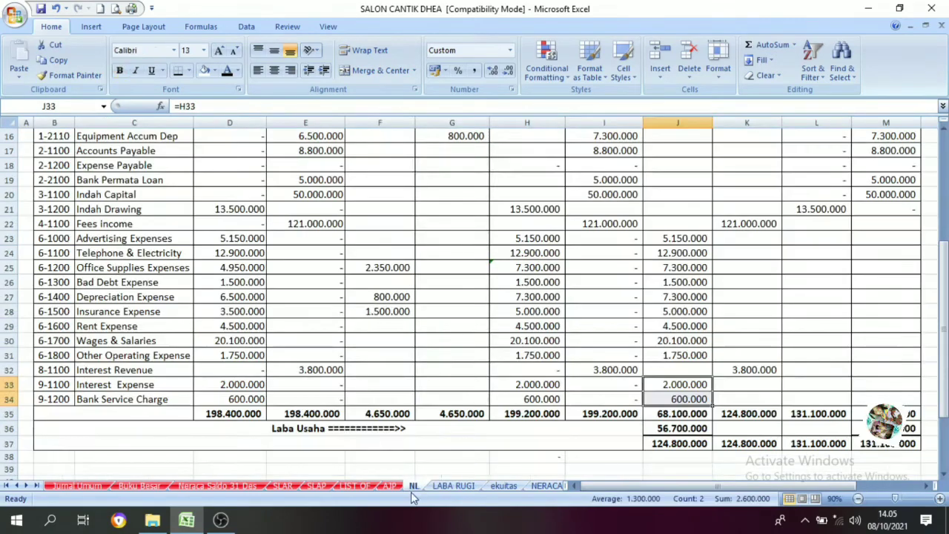
{"action": "scroll", "coordinate": [589, 440], "scroll_direction": "up", "scroll_amount": 5}
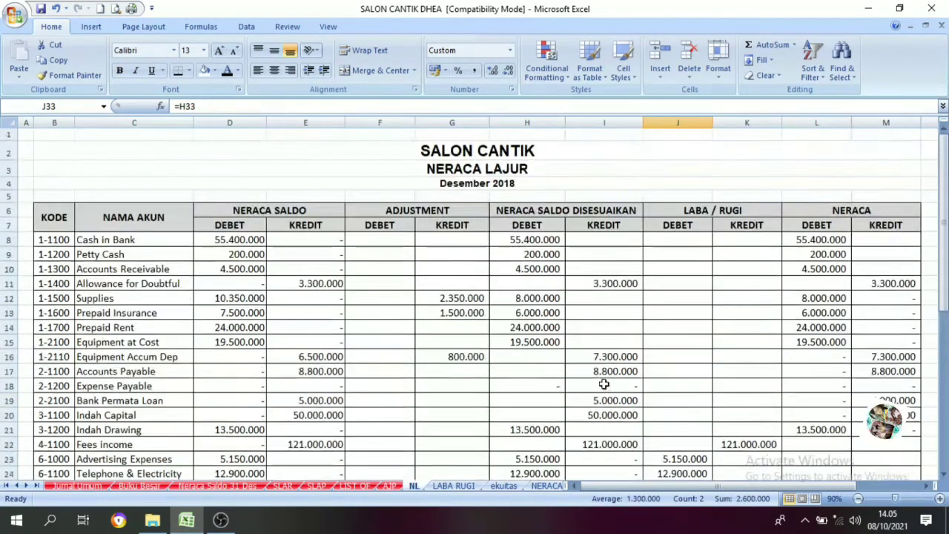
{"action": "left_click", "coordinate": [682, 212]}
{"action": "scroll", "coordinate": [682, 222], "scroll_direction": "down", "scroll_amount": 6}
{"action": "left_click_drag", "start_coordinate": [672, 384], "coordinate": [652, 396]}
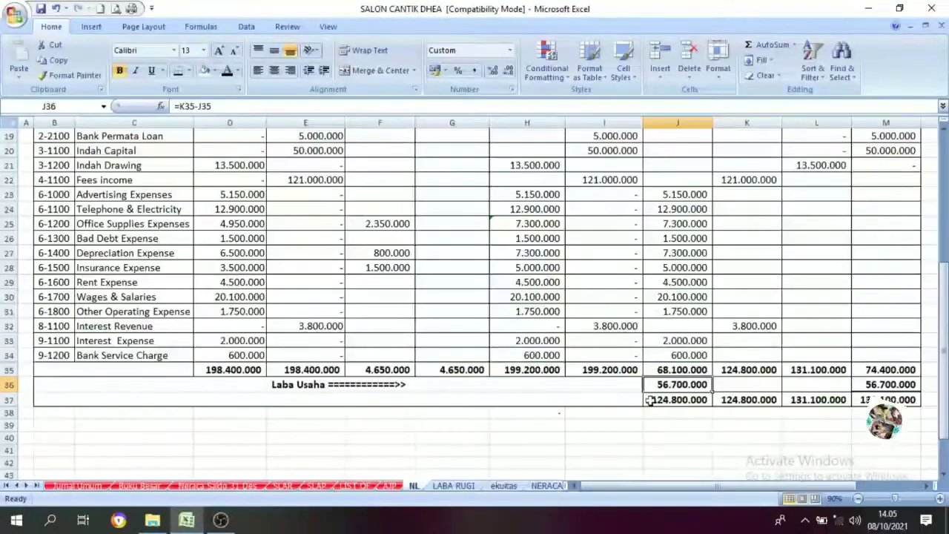
{"action": "left_click", "coordinate": [680, 412]}
{"action": "left_click", "coordinate": [678, 386]}
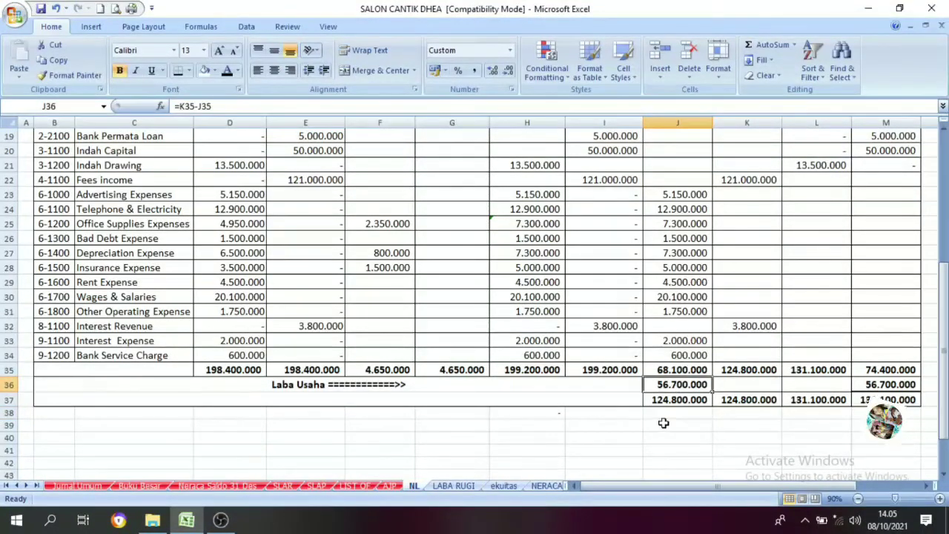
Step: Review the whole income statement on LABA RUGI, from the Revenue section down to the Net Profit row
{"action": "left_click", "coordinate": [453, 485]}
{"action": "scroll", "coordinate": [481, 445], "scroll_direction": "up", "scroll_amount": 5}
{"action": "scroll", "coordinate": [491, 404], "scroll_direction": "down", "scroll_amount": 4}
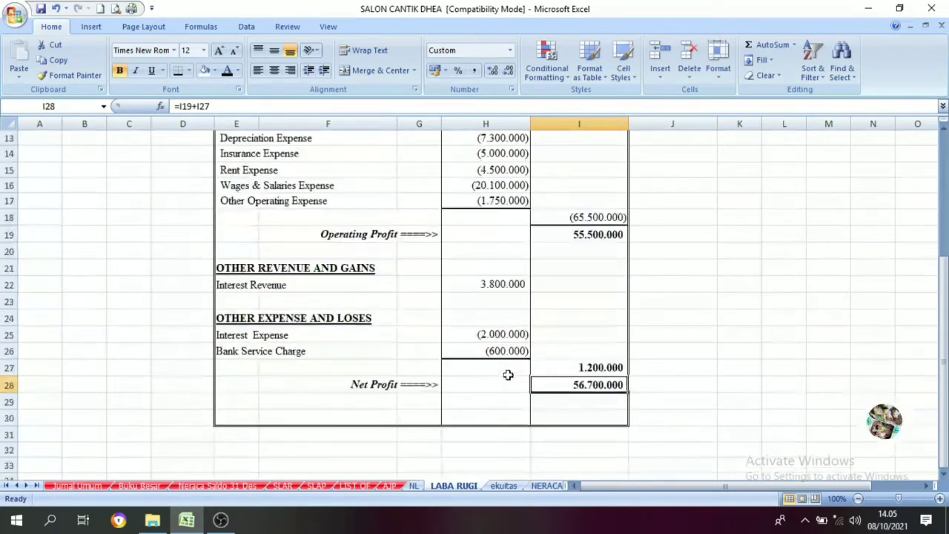
{"action": "left_click", "coordinate": [586, 401]}
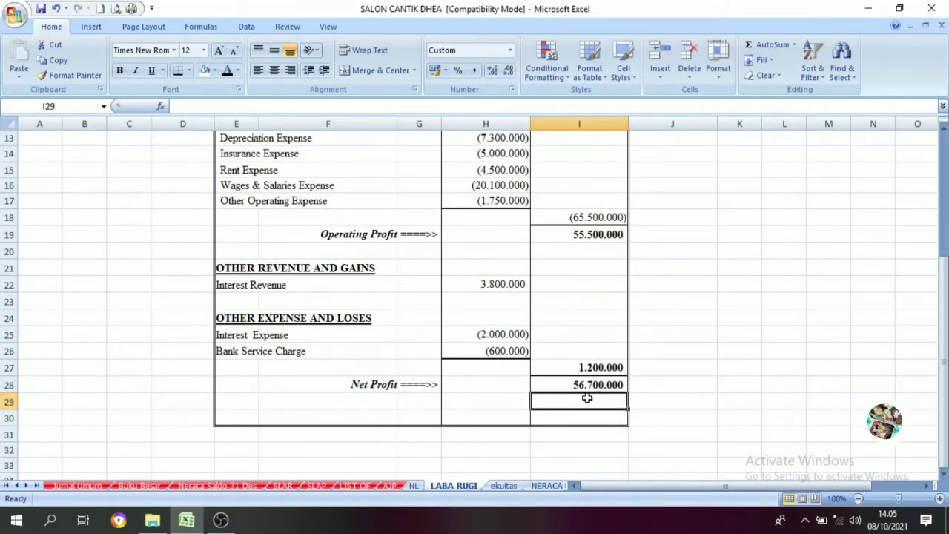
{"action": "scroll", "coordinate": [493, 415], "scroll_direction": "up", "scroll_amount": 4}
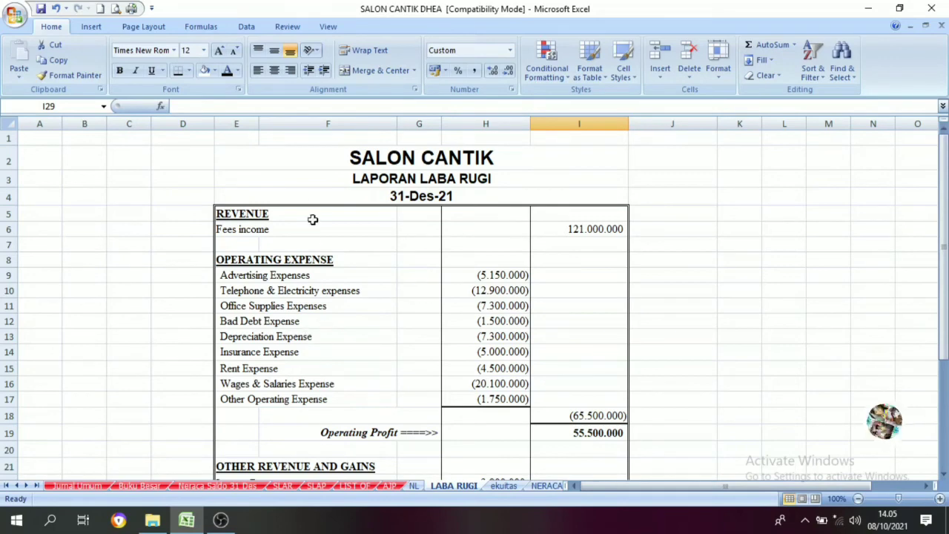
{"action": "scroll", "coordinate": [445, 289], "scroll_direction": "down", "scroll_amount": 5}
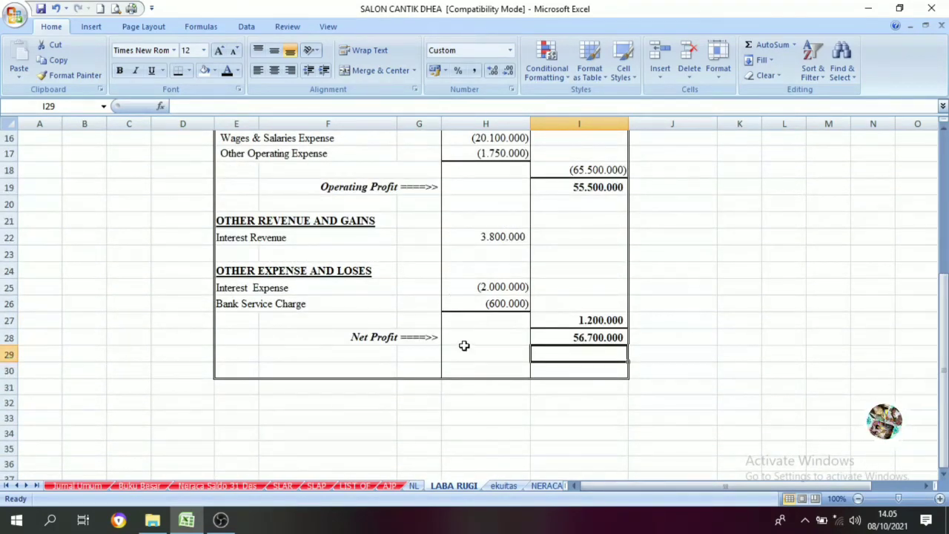
{"action": "scroll", "coordinate": [440, 344], "scroll_direction": "up", "scroll_amount": 5}
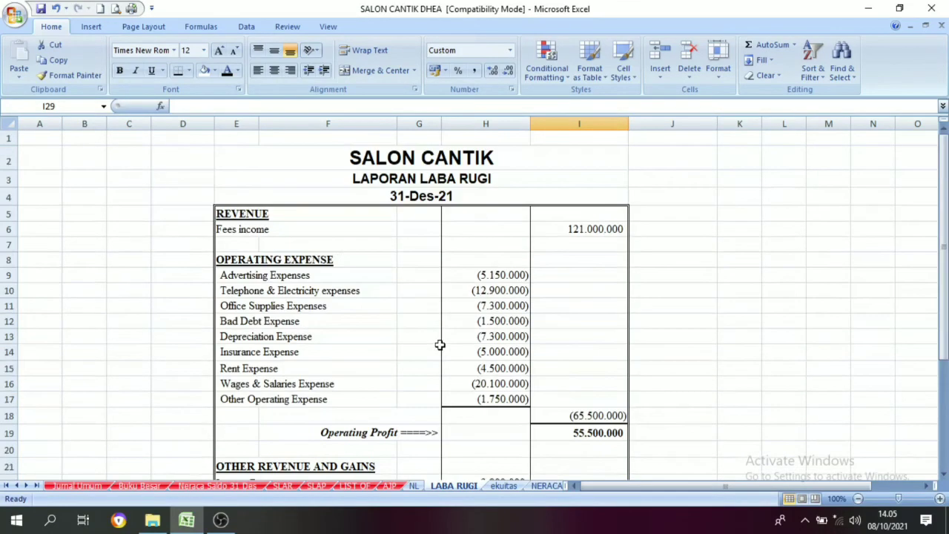